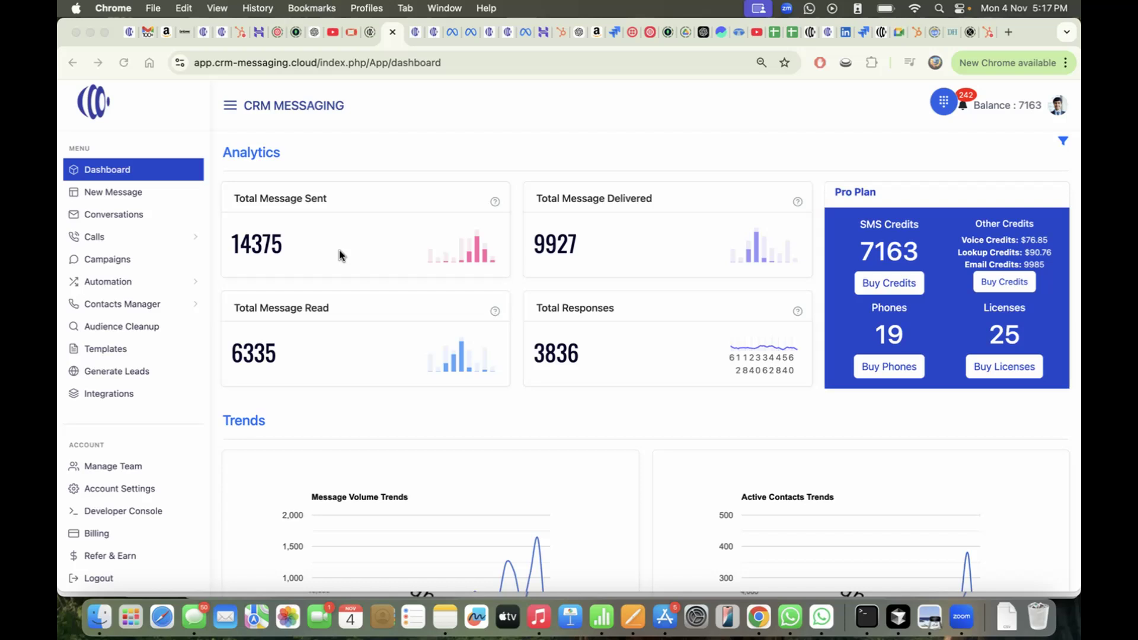
Open the bulk contact import page from Campaigns > Audience Manager
{"action": "left_click", "coordinate": [397, 159]}
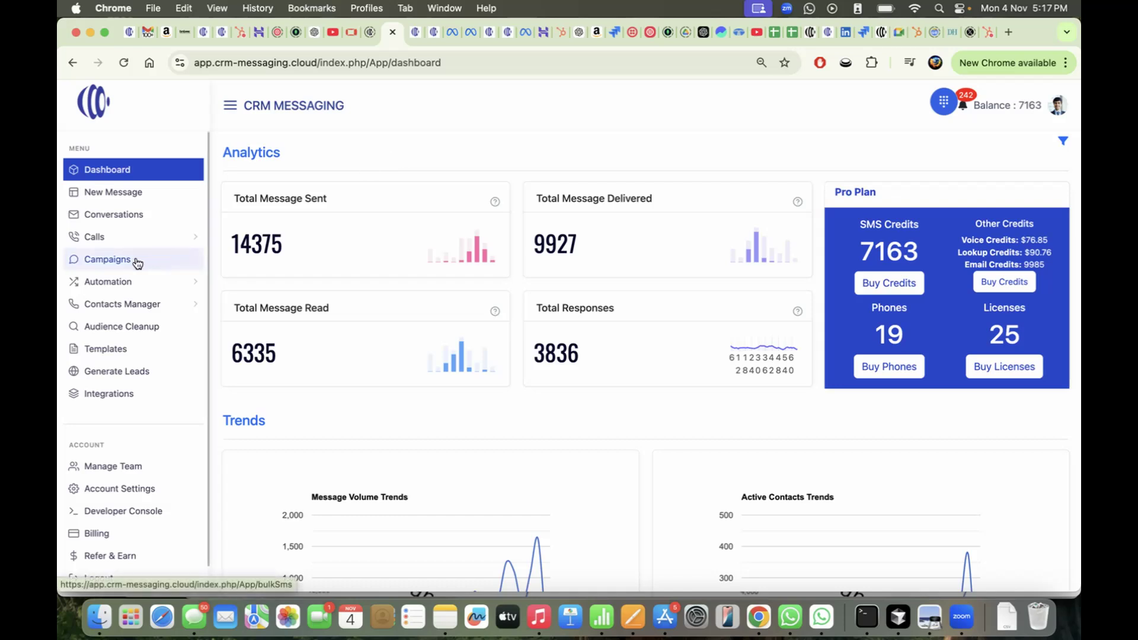
{"action": "left_click", "coordinate": [108, 259]}
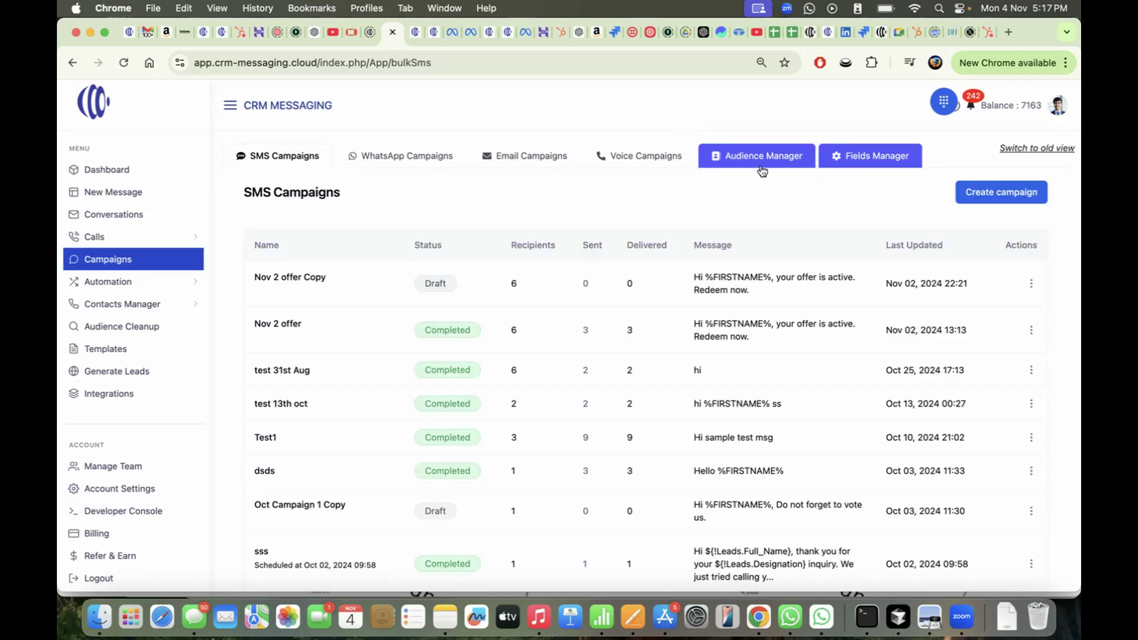
{"action": "left_click", "coordinate": [796, 159]}
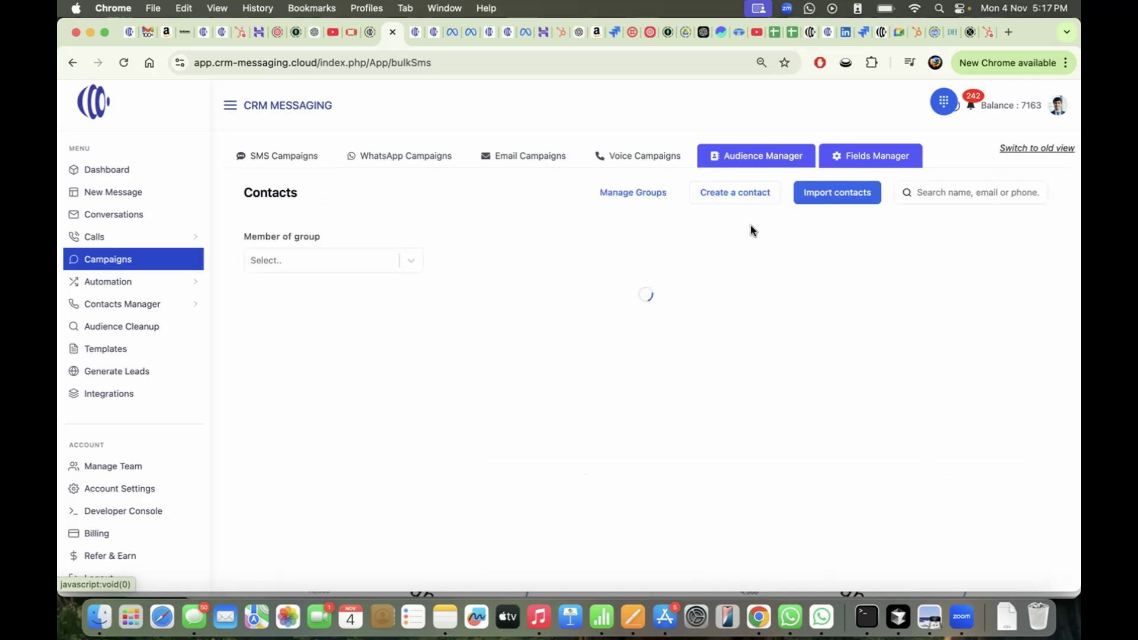
{"action": "left_click", "coordinate": [832, 202]}
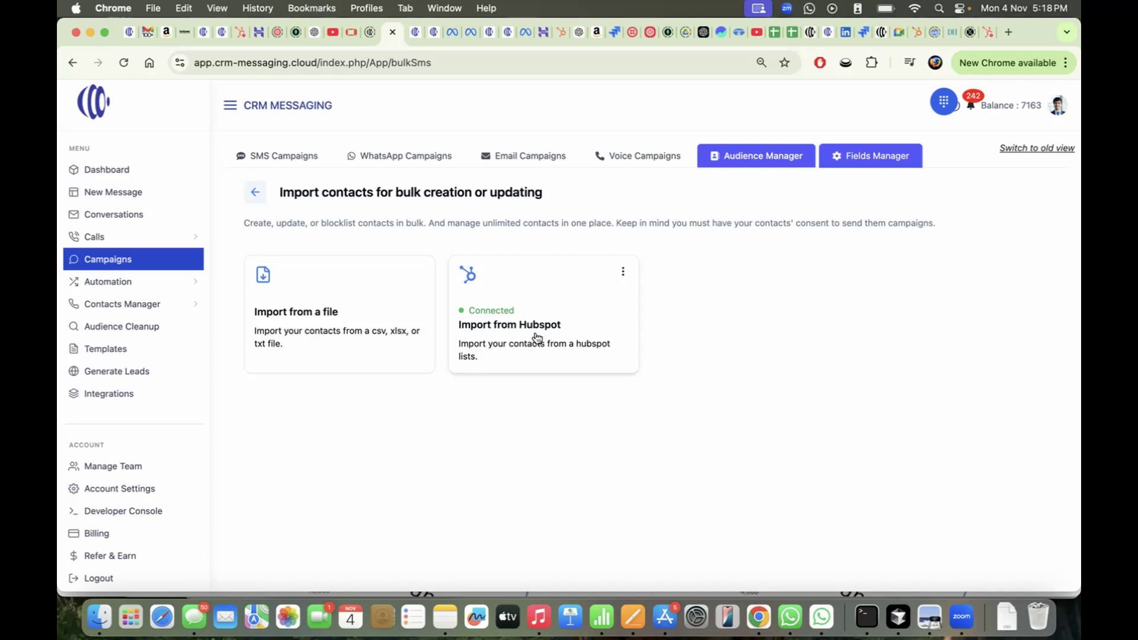
Import from HubSpot, authorising the CRM Messaging account found by searching 'crm'
{"action": "left_click", "coordinate": [582, 335]}
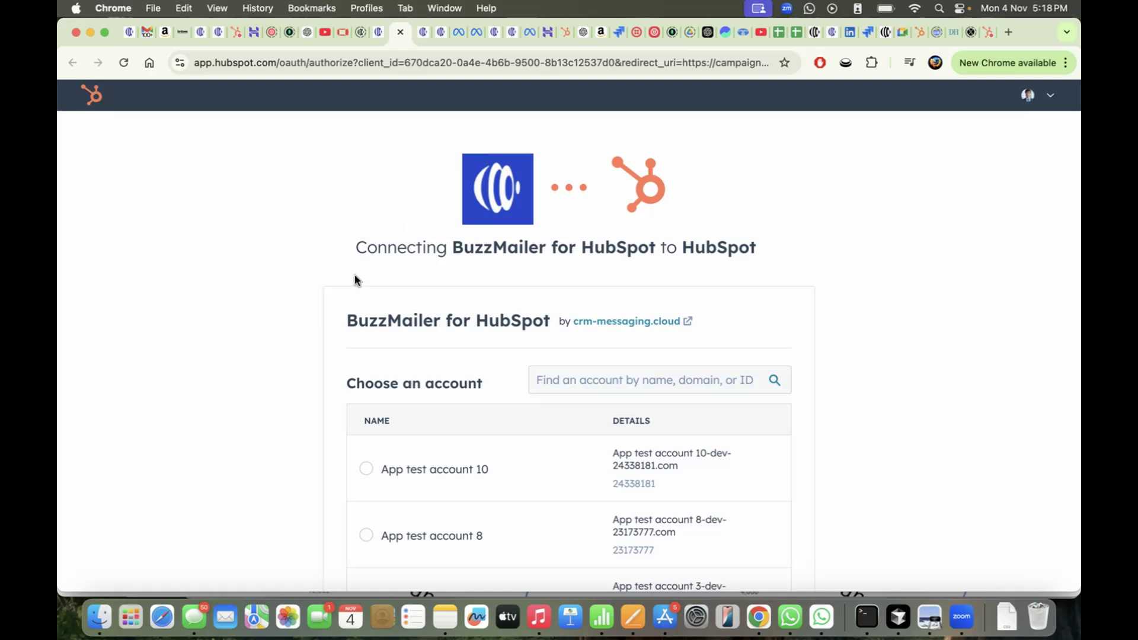
{"action": "scroll", "coordinate": [355, 279], "scroll_direction": "down", "scroll_amount": 3}
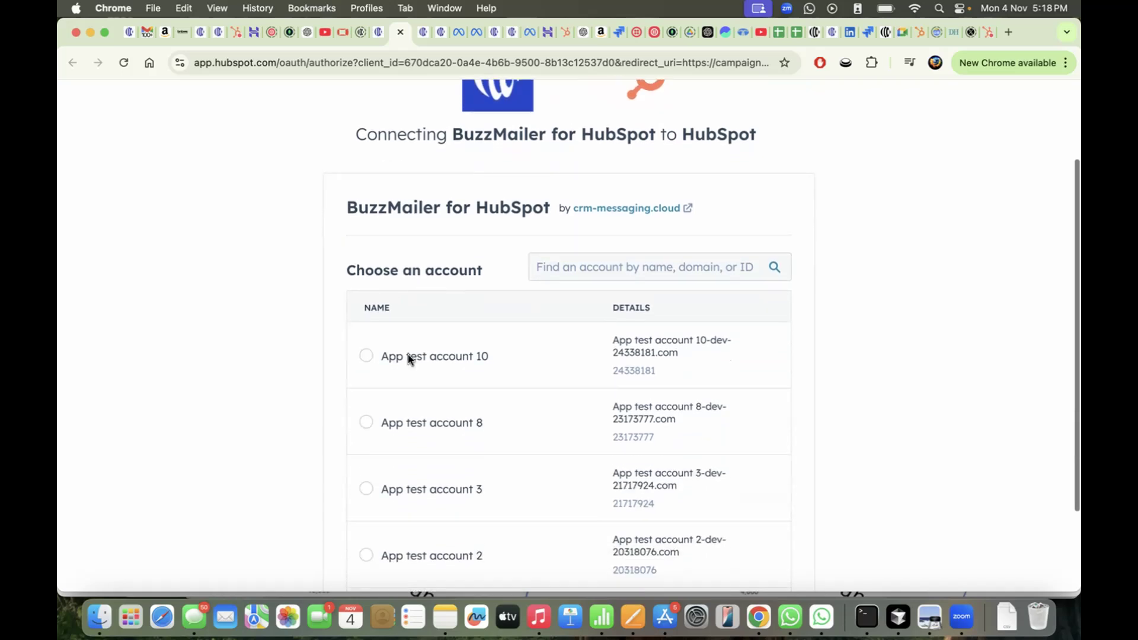
{"action": "left_click", "coordinate": [629, 262]}
{"action": "type", "text": "crm"}
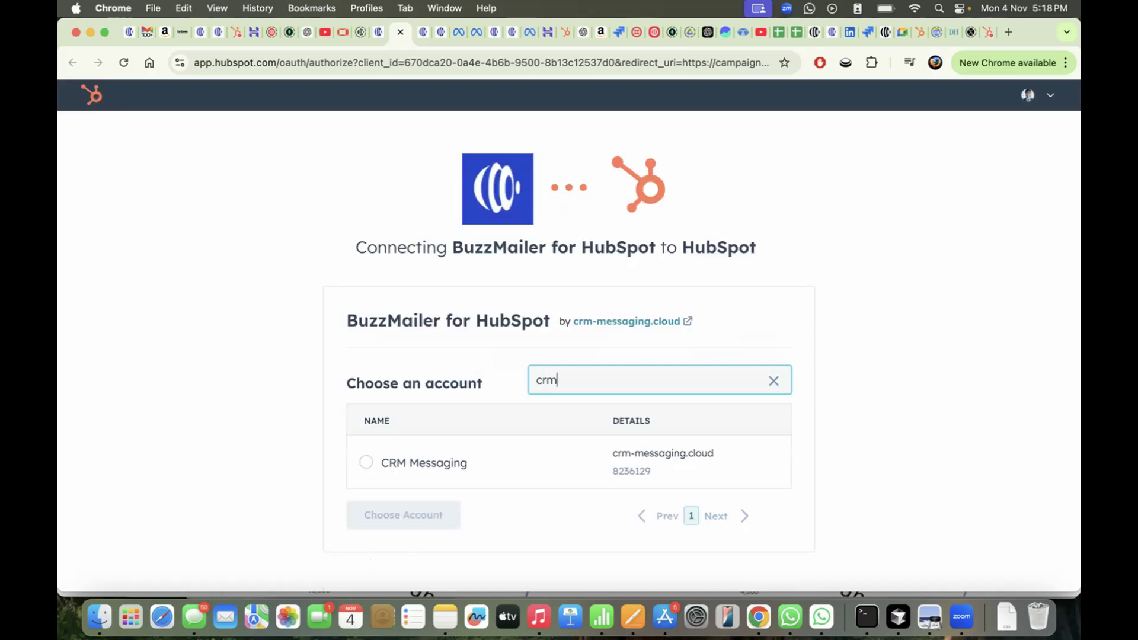
{"action": "left_click", "coordinate": [447, 521]}
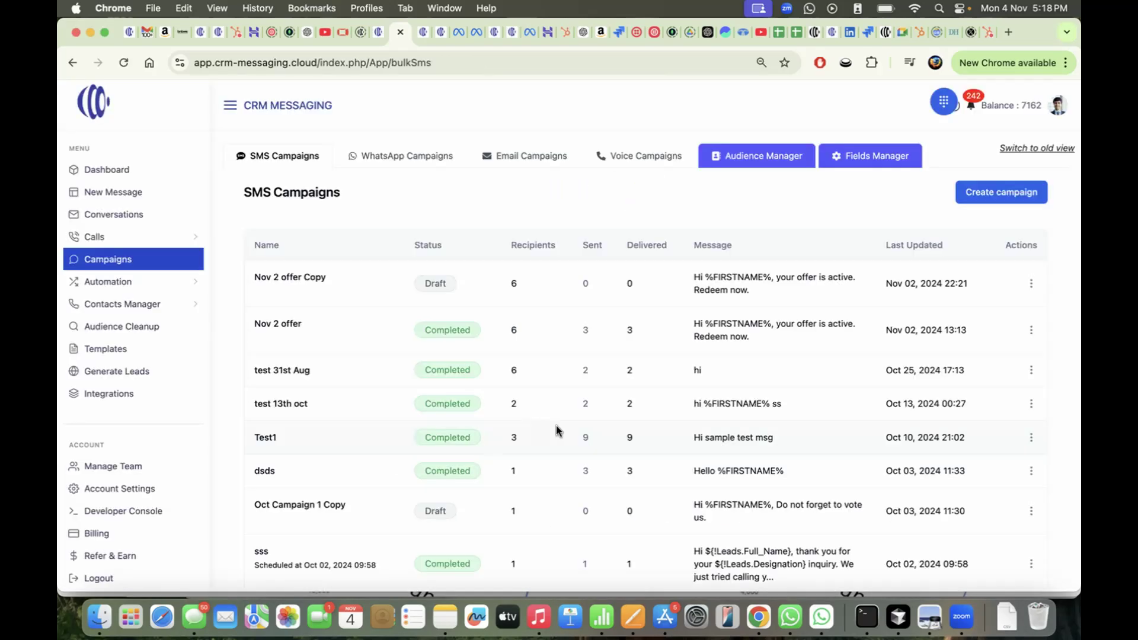
Sync the All Contact group from HubSpot and refresh until it shows 1222 contacts
{"action": "left_click", "coordinate": [794, 163]}
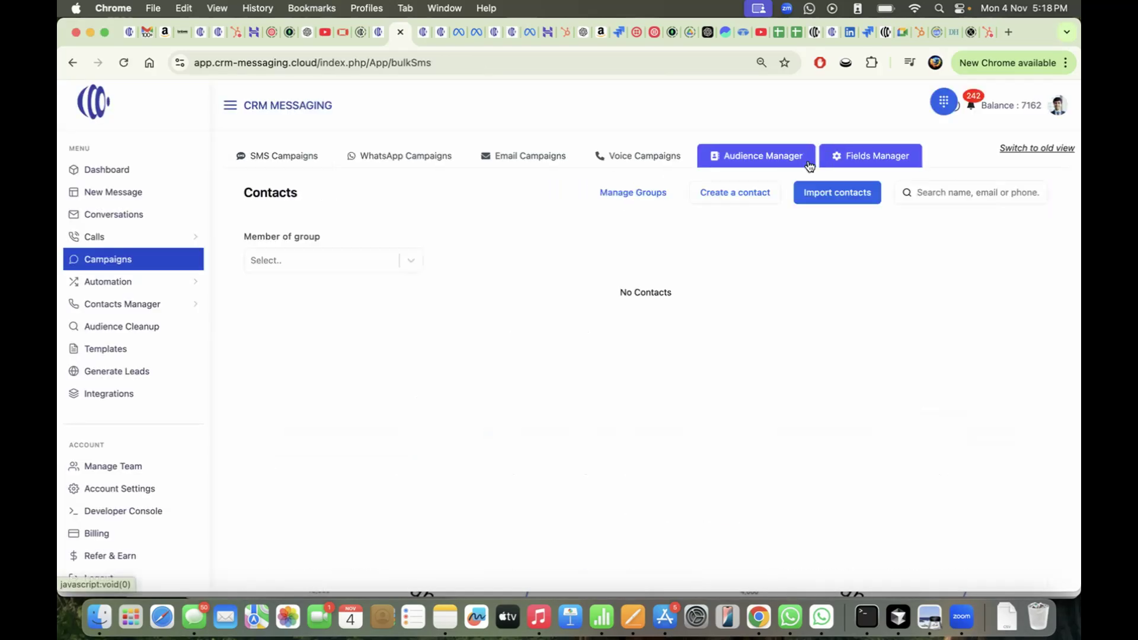
{"action": "left_click", "coordinate": [657, 200]}
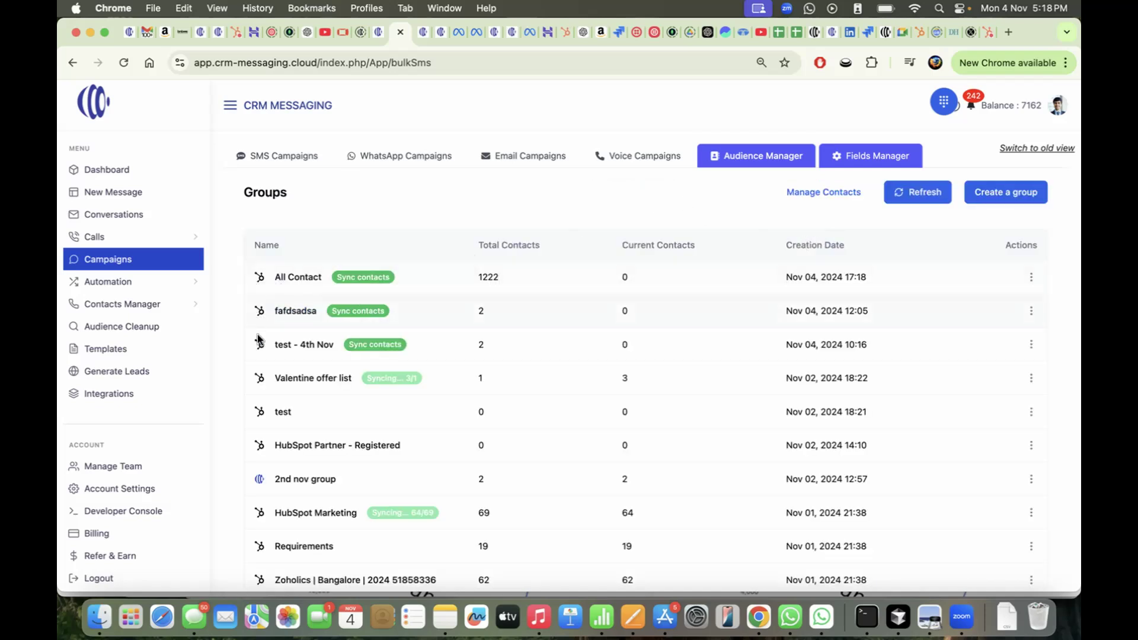
{"action": "scroll", "coordinate": [261, 398], "scroll_direction": "down", "scroll_amount": 1}
{"action": "scroll", "coordinate": [262, 397], "scroll_direction": "up", "scroll_amount": 1}
{"action": "left_click", "coordinate": [379, 281]}
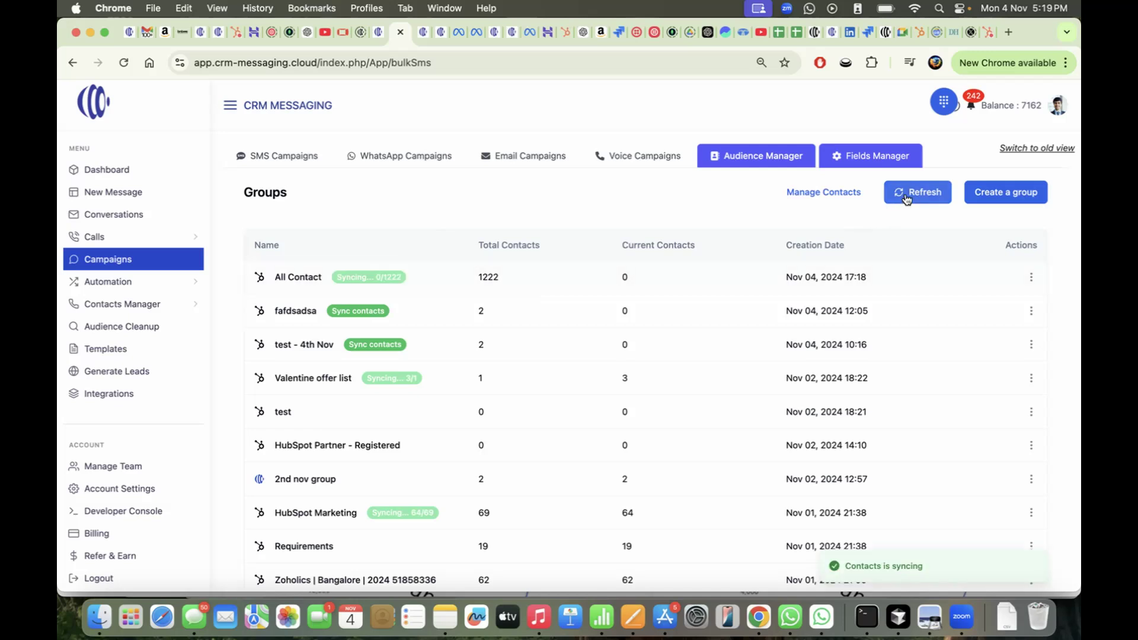
{"action": "left_click", "coordinate": [905, 194]}
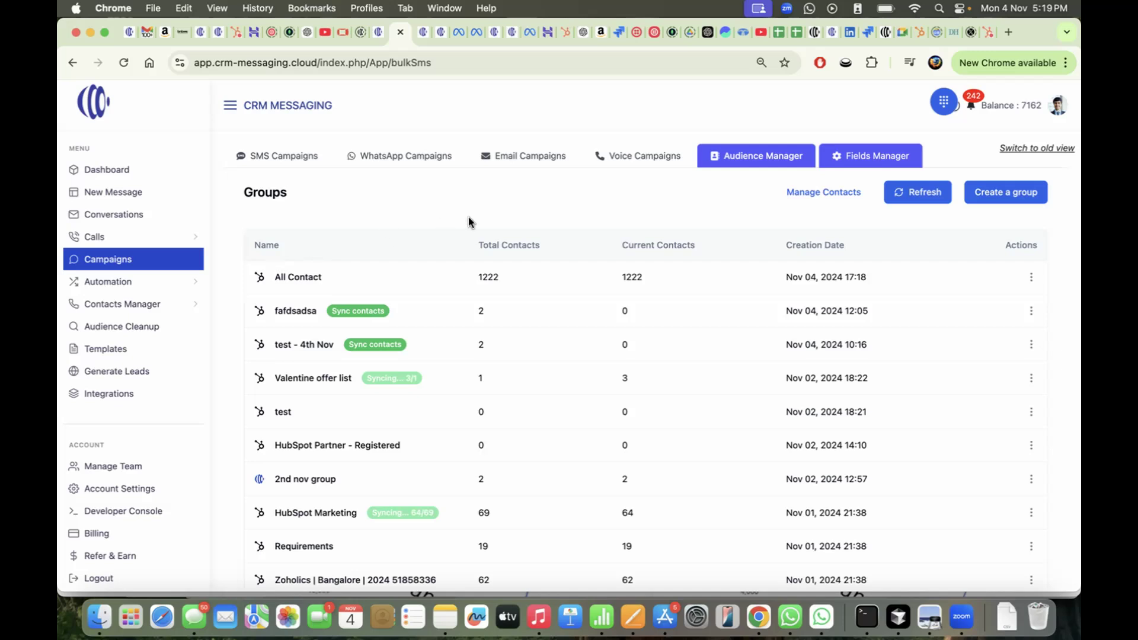
Browse the All Contact group's contacts, then go to the Email Campaigns list
{"action": "left_click", "coordinate": [299, 276]}
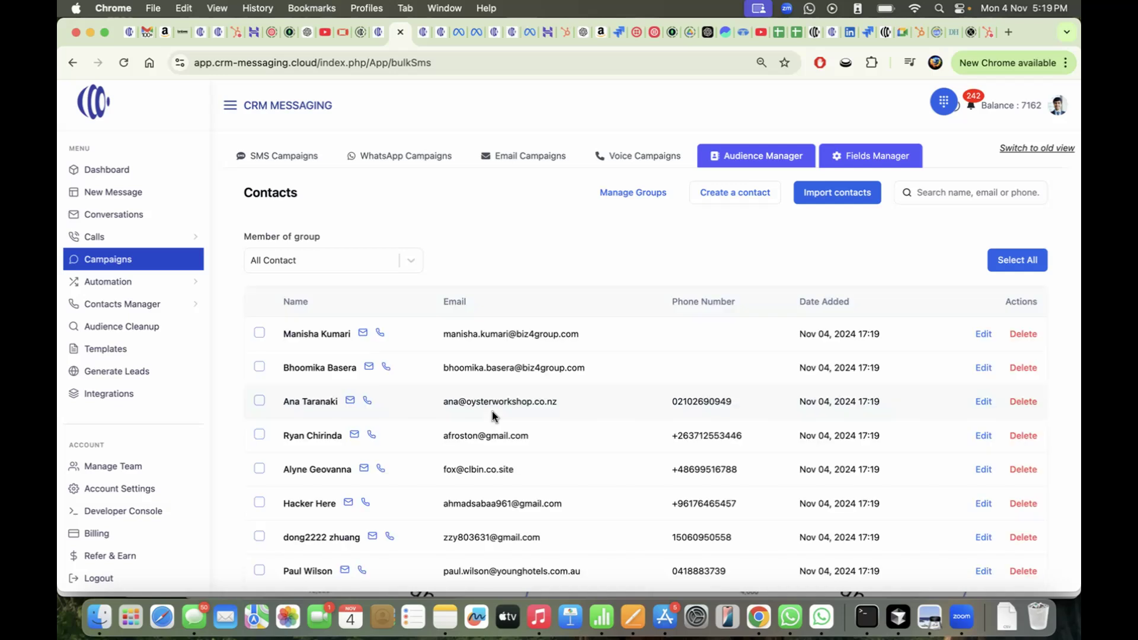
{"action": "scroll", "coordinate": [492, 411], "scroll_direction": "down", "scroll_amount": 7}
{"action": "scroll", "coordinate": [492, 412], "scroll_direction": "up", "scroll_amount": 8}
{"action": "left_click", "coordinate": [522, 159]}
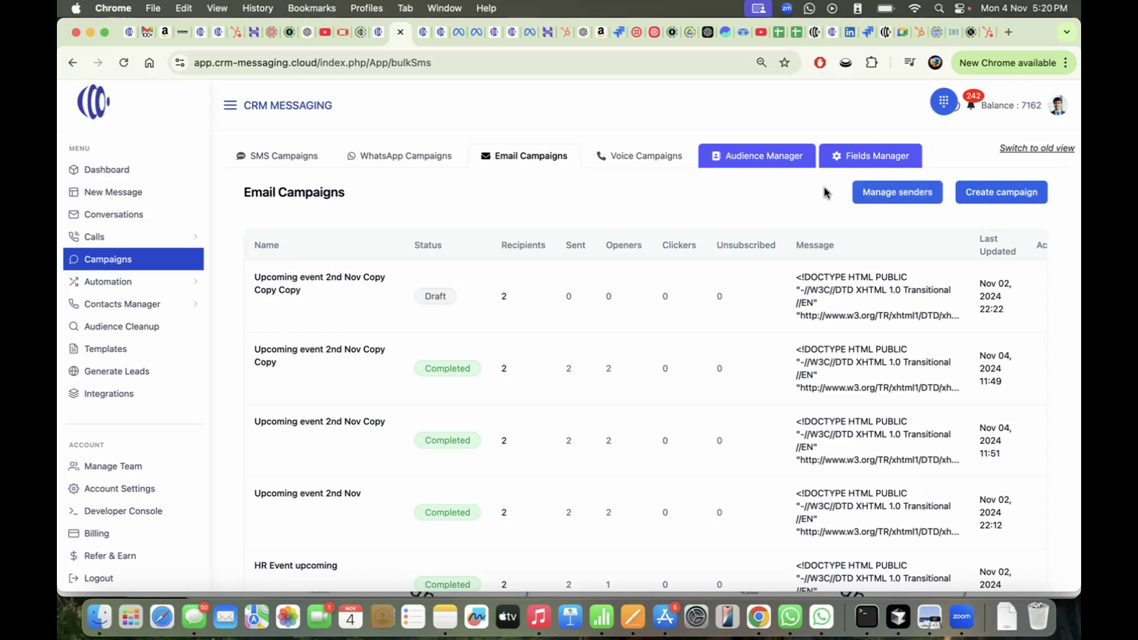
From Senders > Domains, start a new domain and enter grozy.in as its name
{"action": "left_click", "coordinate": [867, 200]}
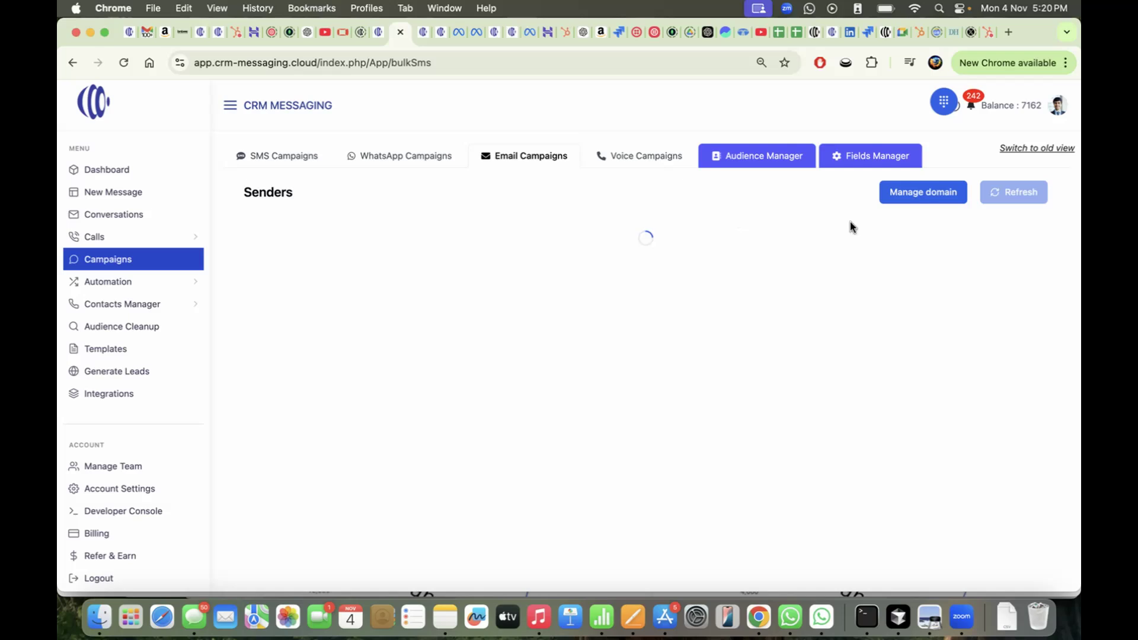
{"action": "left_click", "coordinate": [909, 191]}
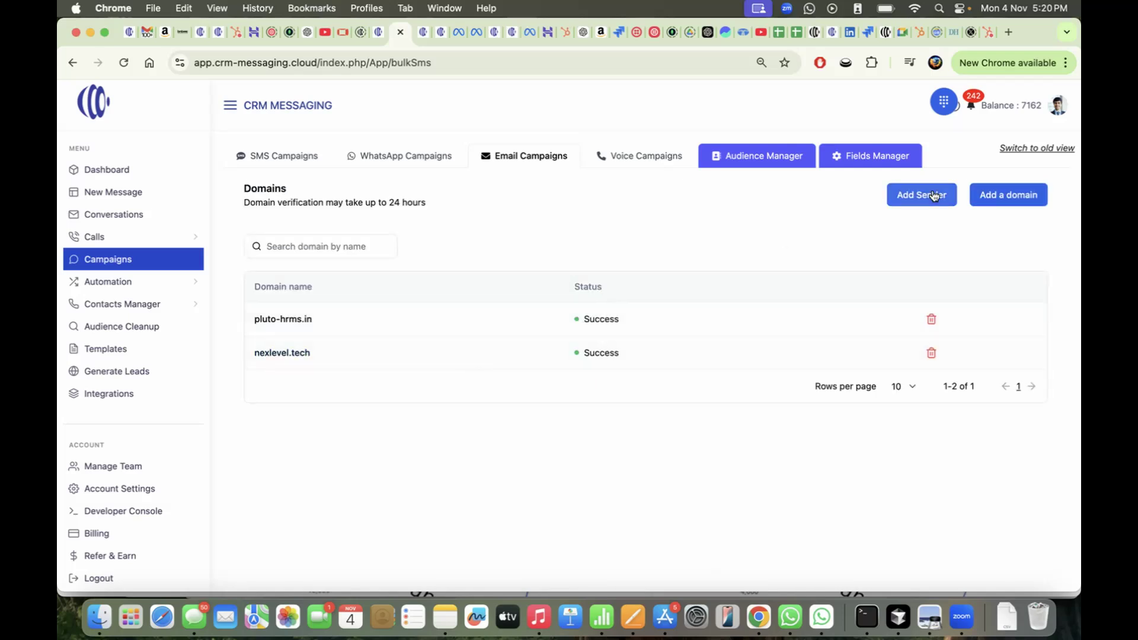
{"action": "left_click", "coordinate": [991, 199]}
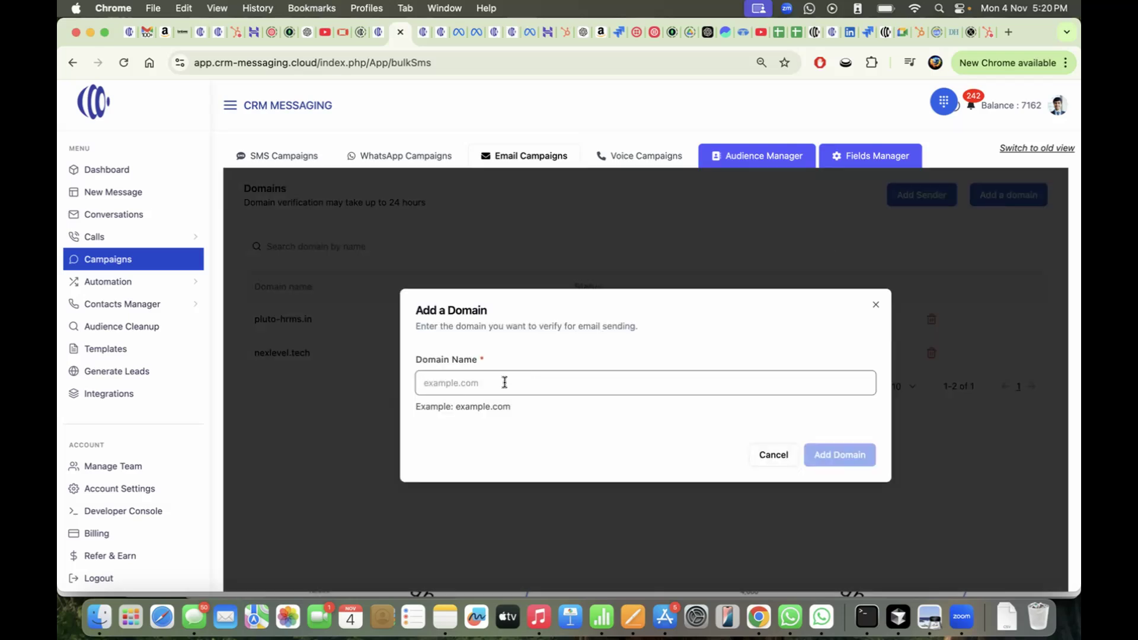
{"action": "left_click", "coordinate": [635, 386]}
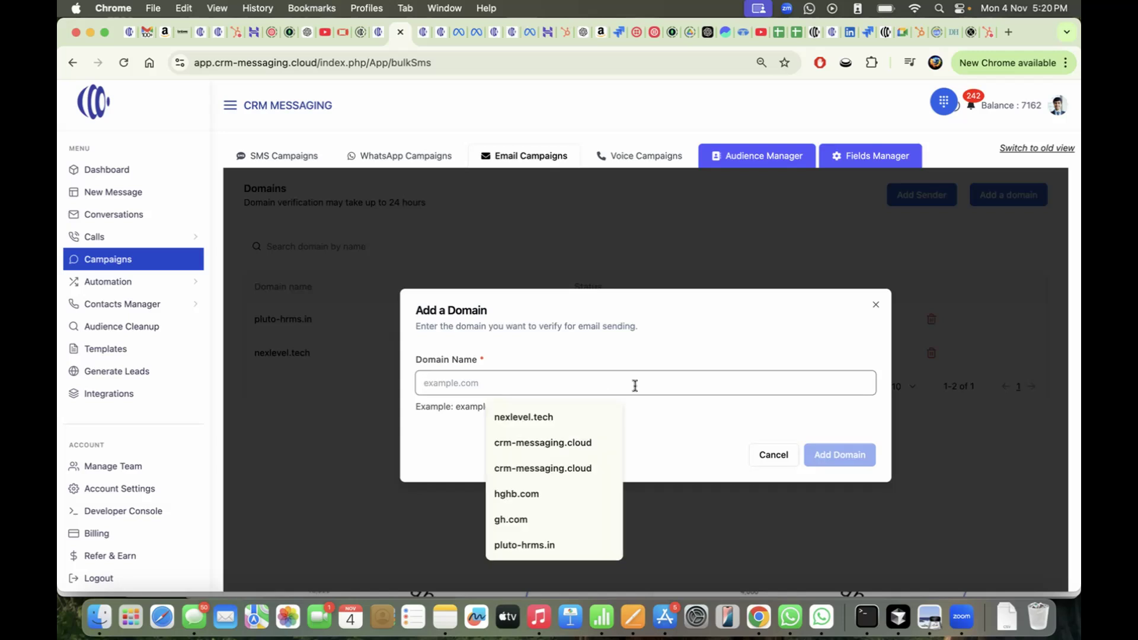
{"action": "type", "text": "w"}
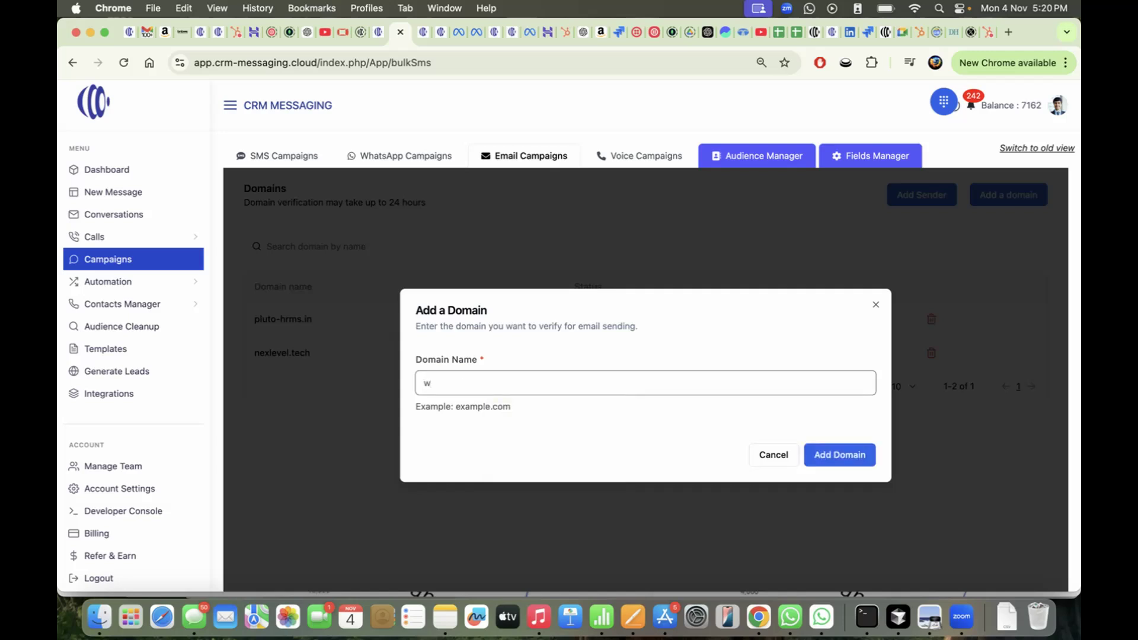
{"action": "key", "text": "BackSpace"}
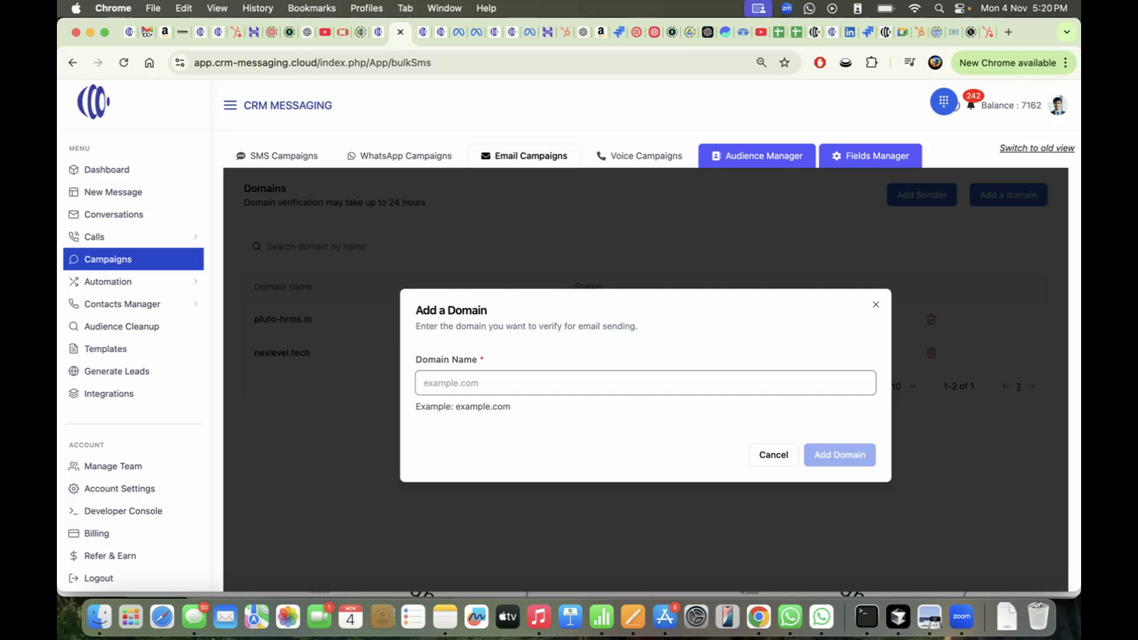
{"action": "type", "text": "n"}
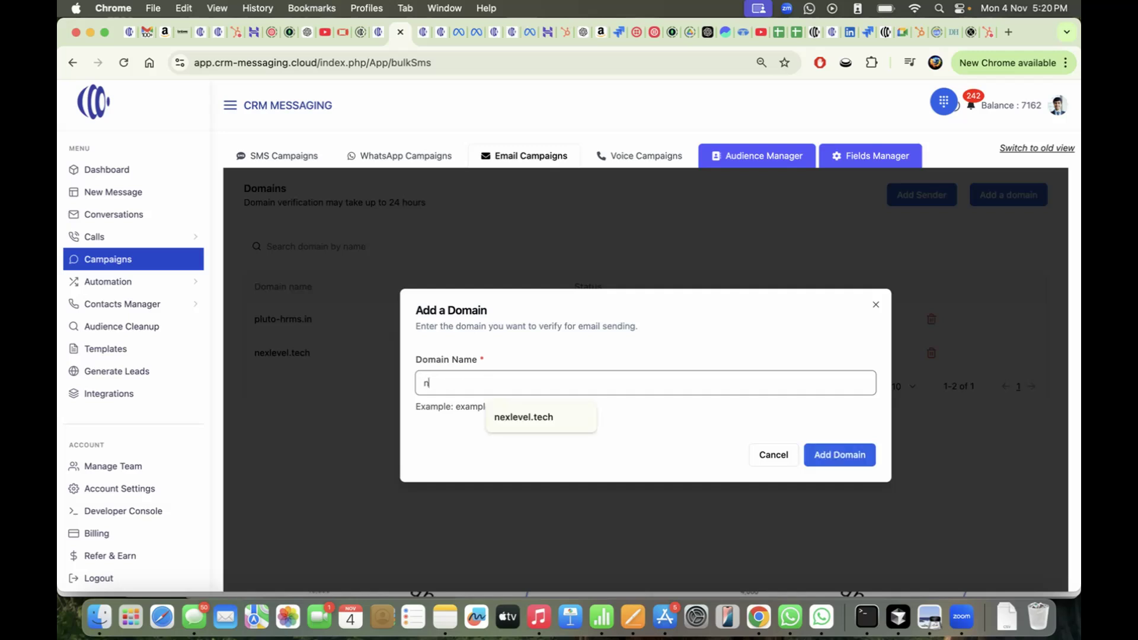
{"action": "key", "text": "BackSpace"}
{"action": "type", "text": "gr"}
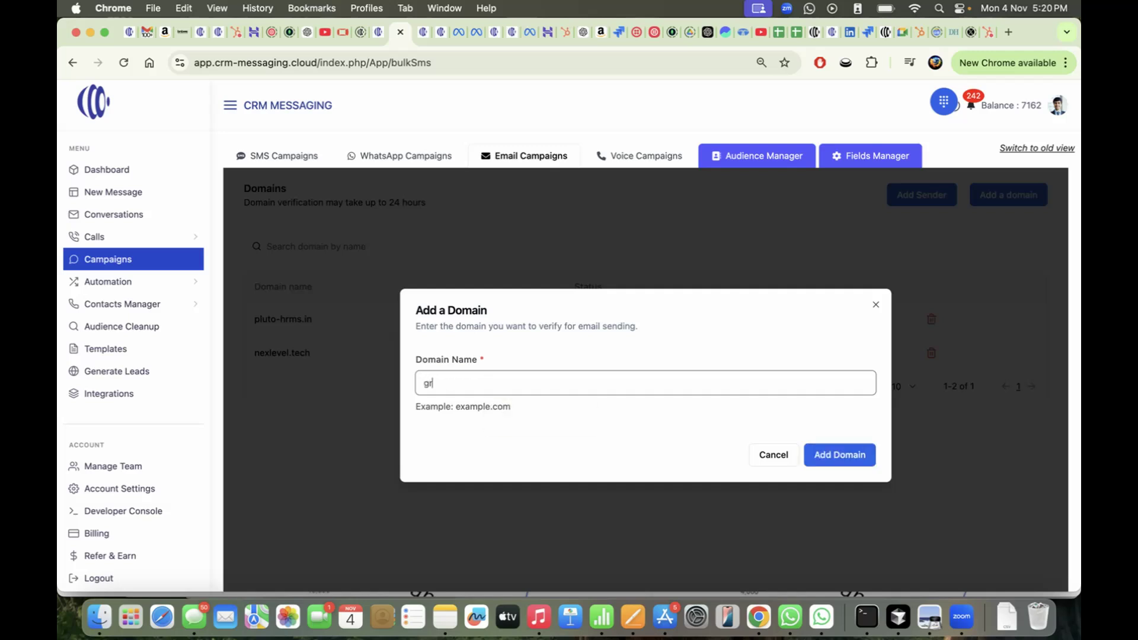
{"action": "type", "text": "ozy.in"}
Add grozy.in, review its generated DKIM and DMARC records, and close the dialog
{"action": "left_click", "coordinate": [828, 460]}
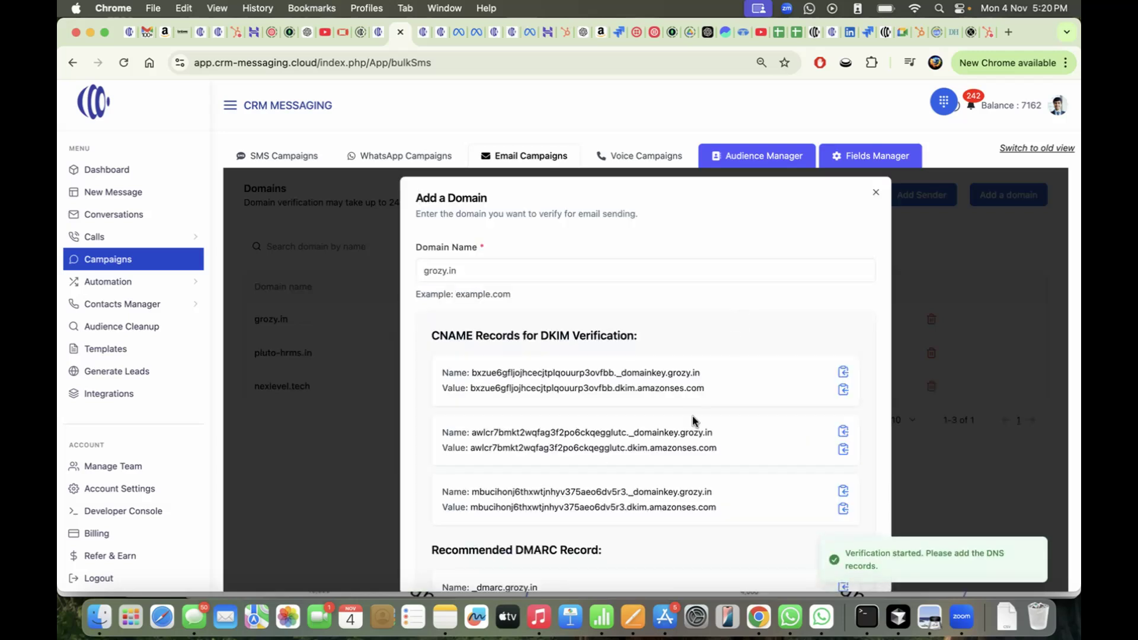
{"action": "scroll", "coordinate": [693, 419], "scroll_direction": "down", "scroll_amount": 5}
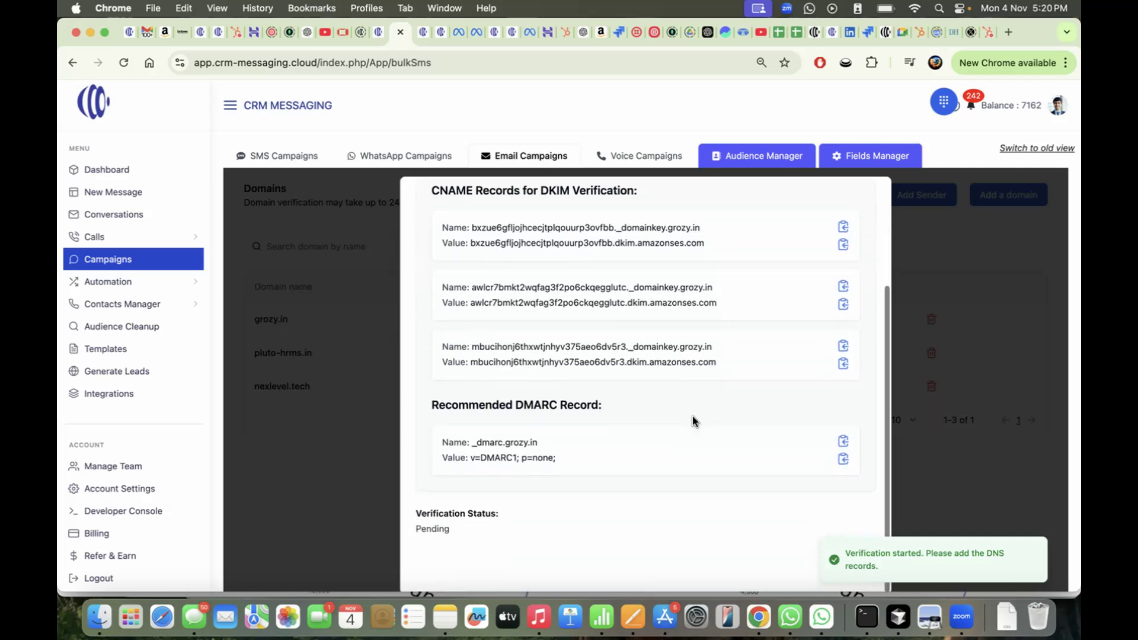
{"action": "scroll", "coordinate": [762, 376], "scroll_direction": "up", "scroll_amount": 5}
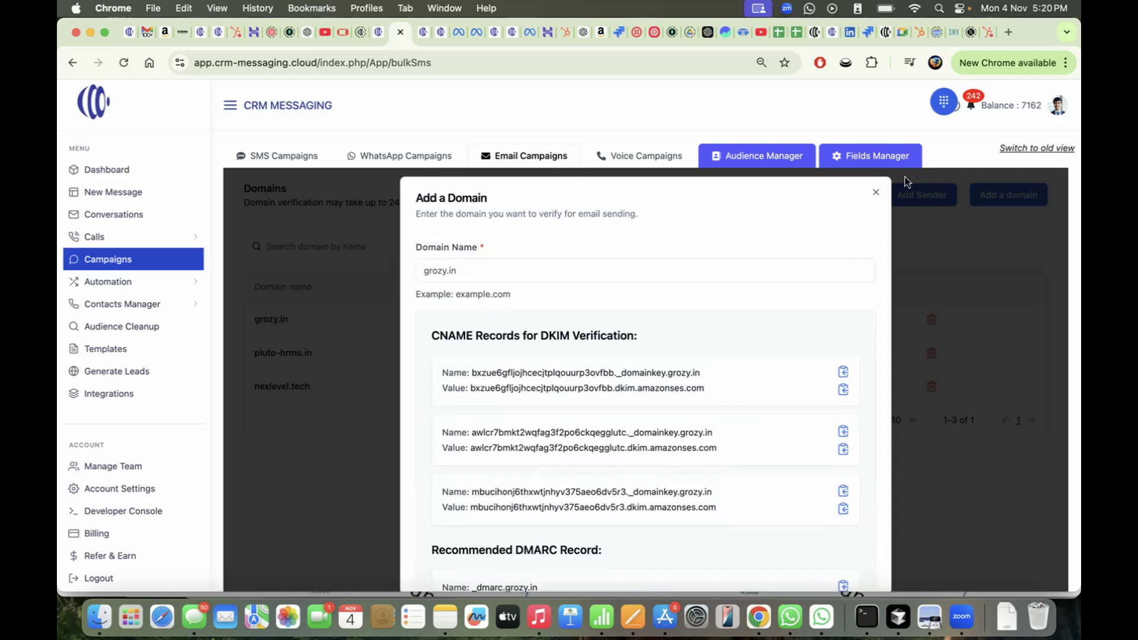
{"action": "left_click", "coordinate": [875, 193]}
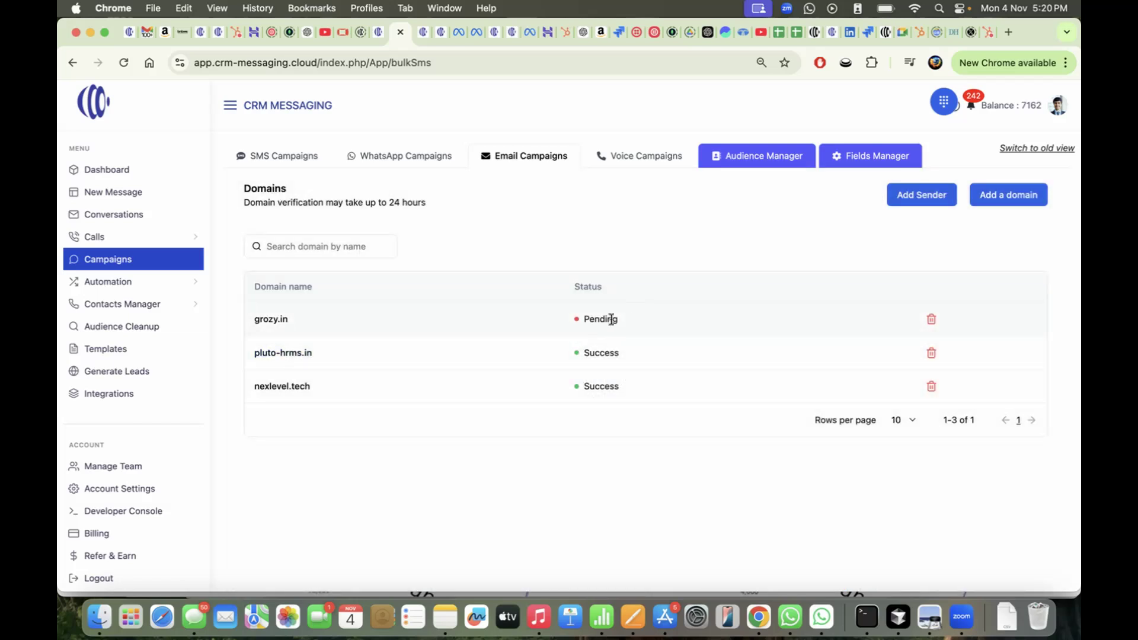
Draft a sender with a label, email username and pluto-hrms.in domain, then discard it
{"action": "left_click", "coordinate": [907, 204]}
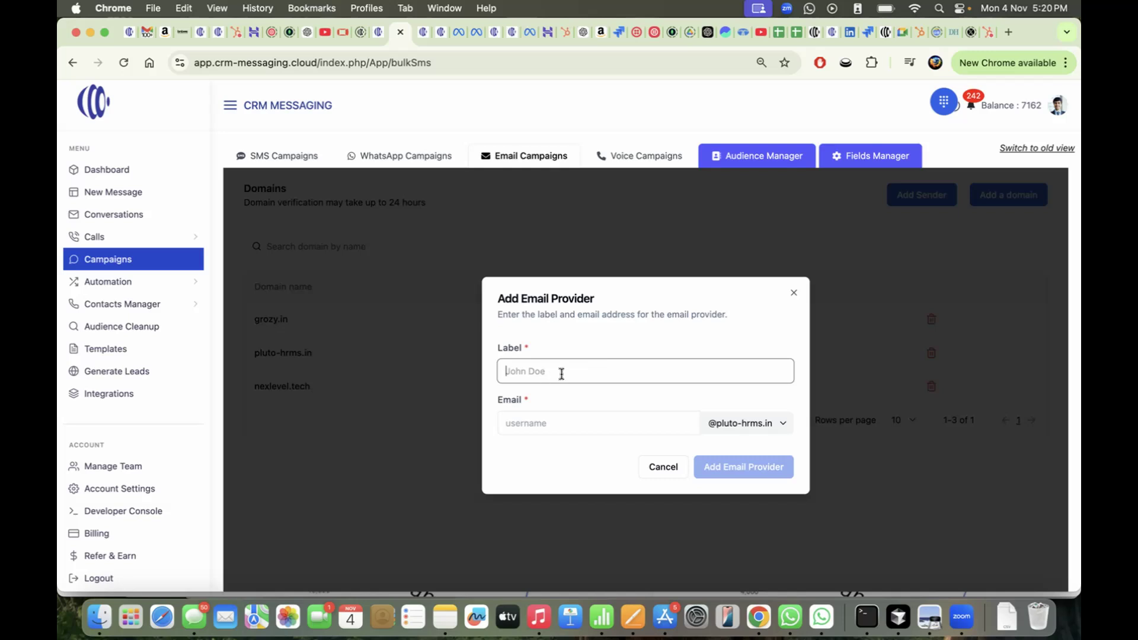
{"action": "type", "text": "Kristi from Grozy"}
{"action": "left_click", "coordinate": [547, 425]}
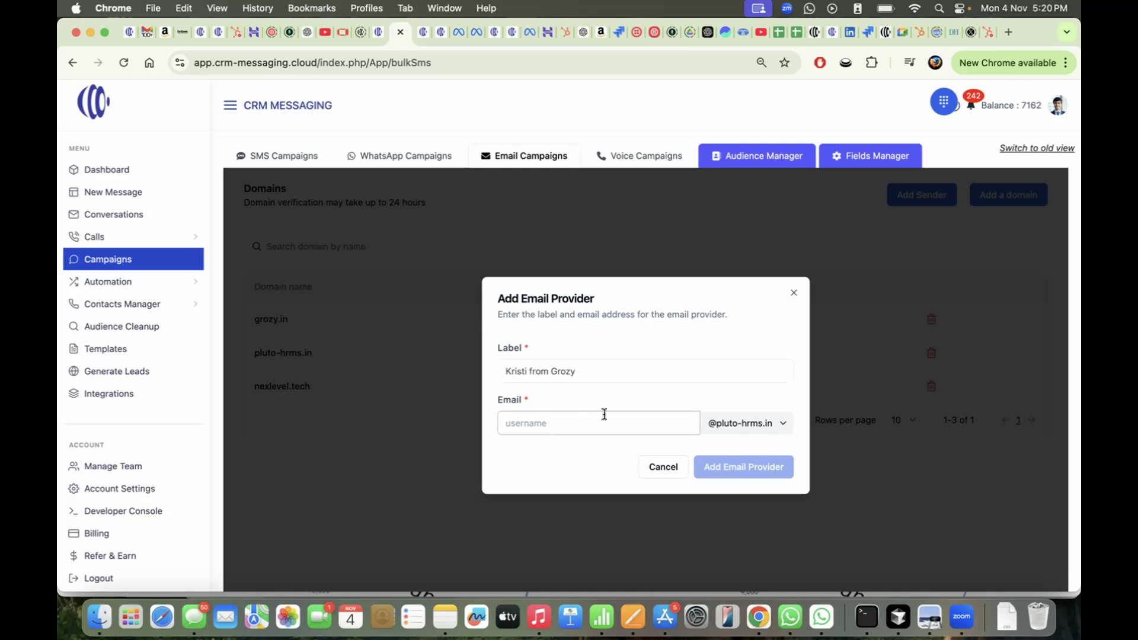
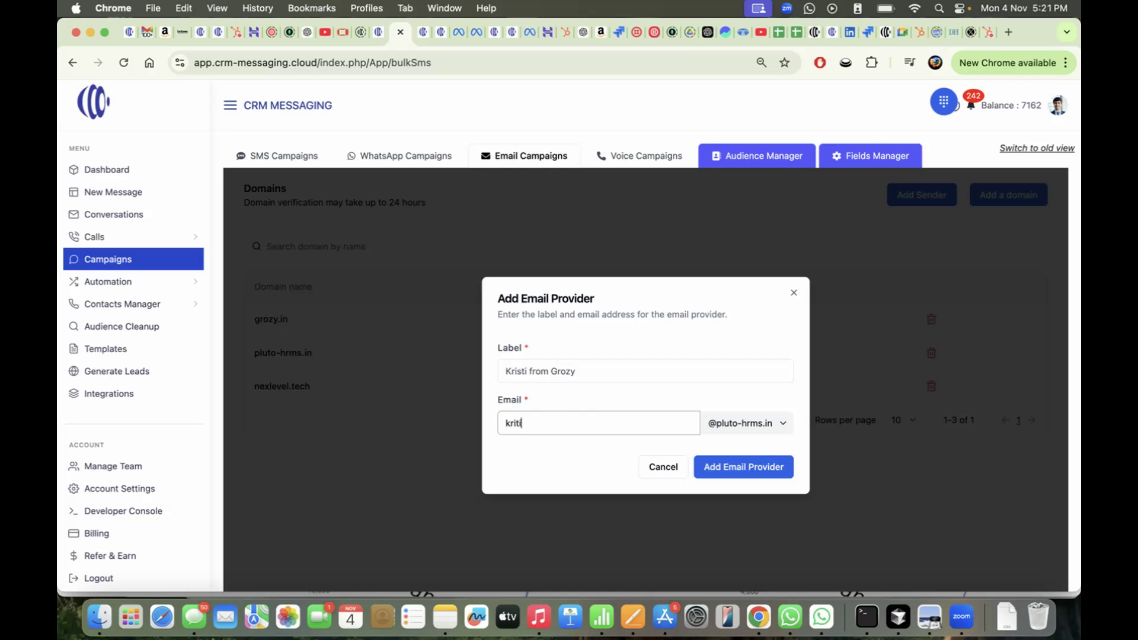
{"action": "left_click", "coordinate": [744, 428]}
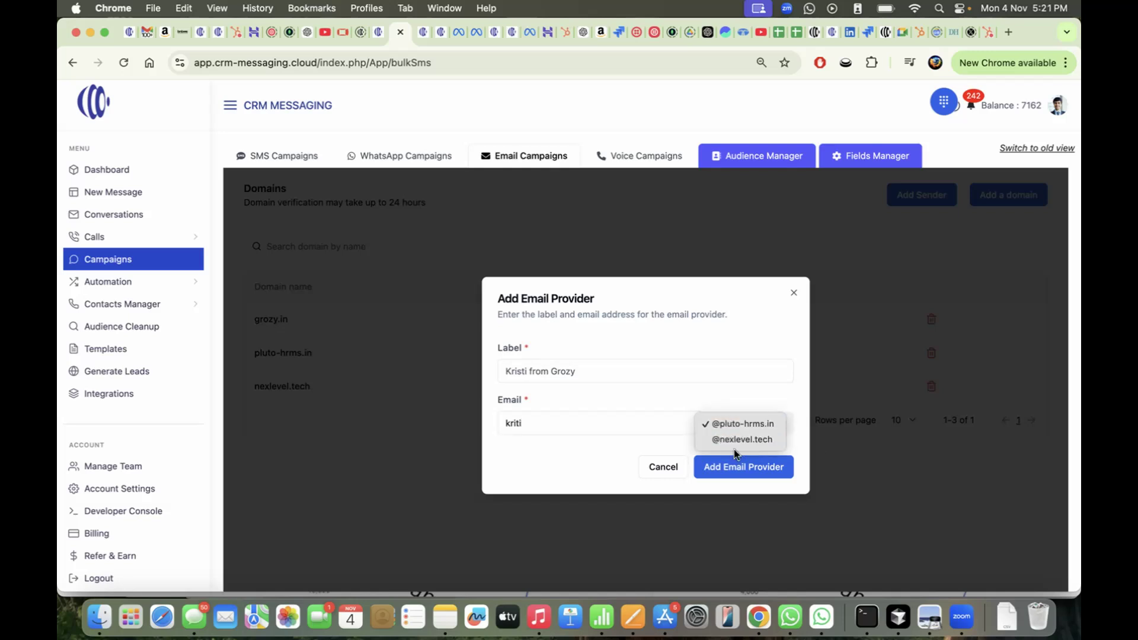
{"action": "left_click", "coordinate": [747, 423]}
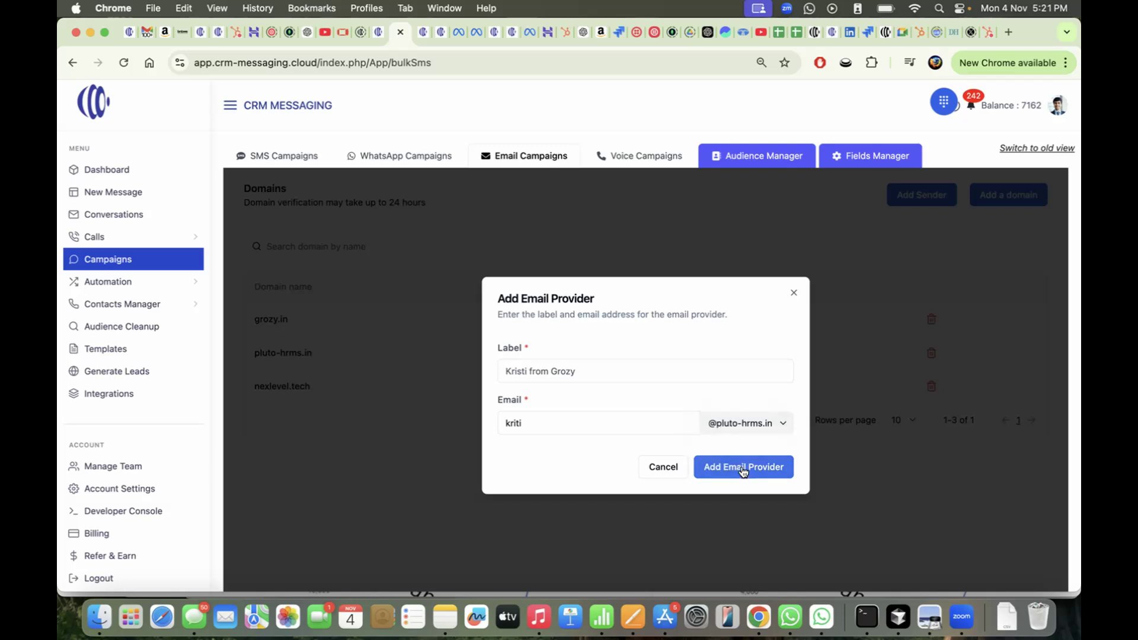
{"action": "left_click", "coordinate": [794, 292]}
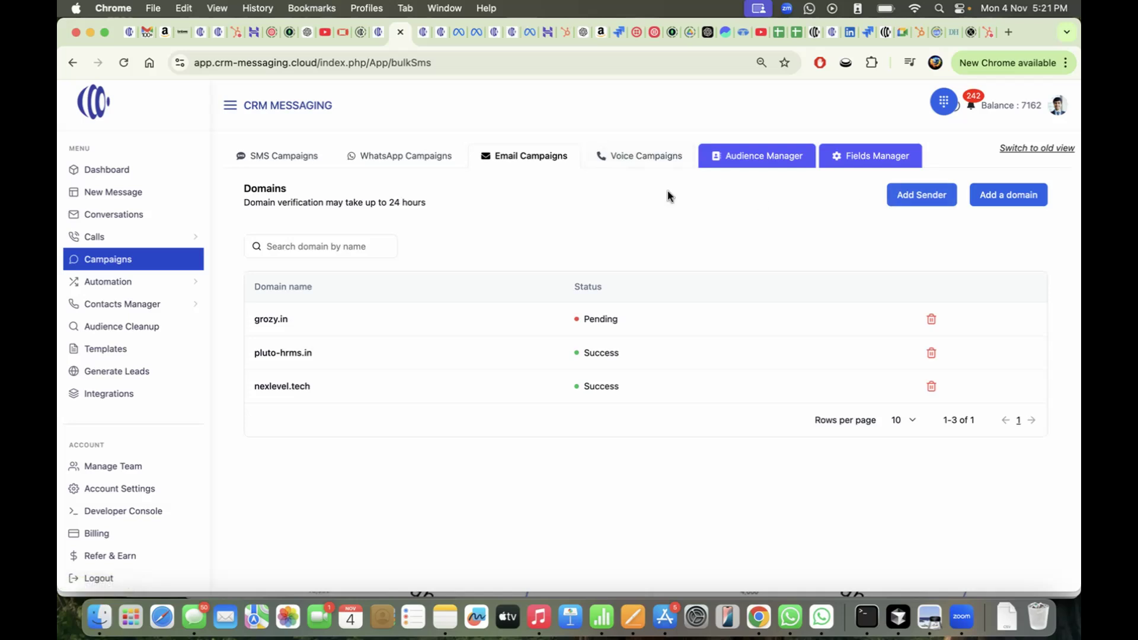
{"action": "left_click", "coordinate": [529, 169]}
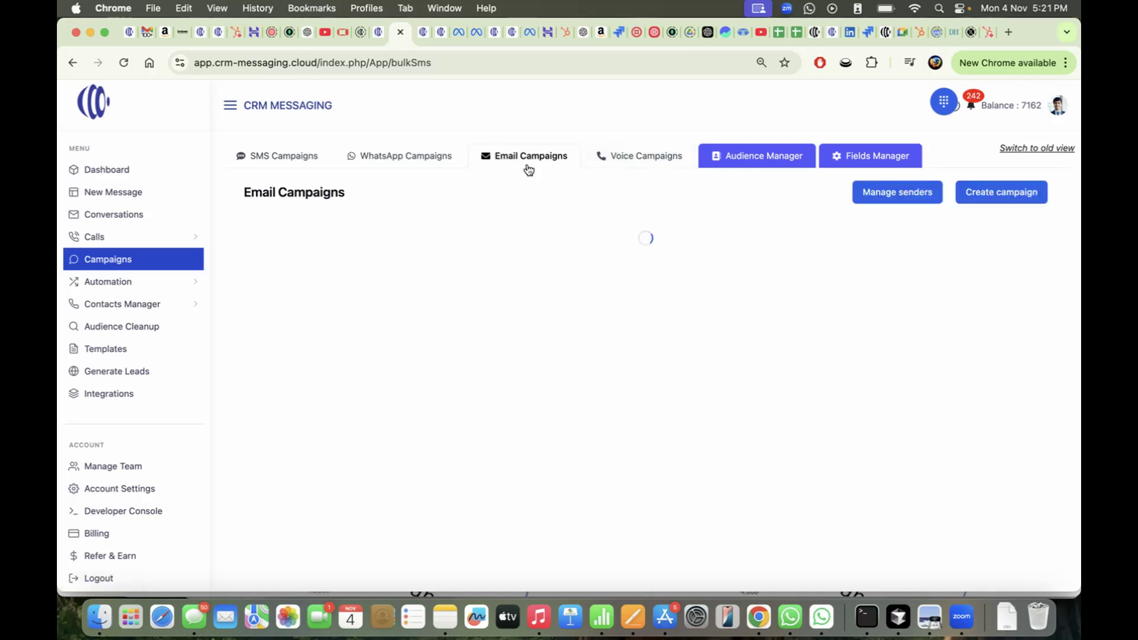
{"action": "left_click", "coordinate": [882, 194]}
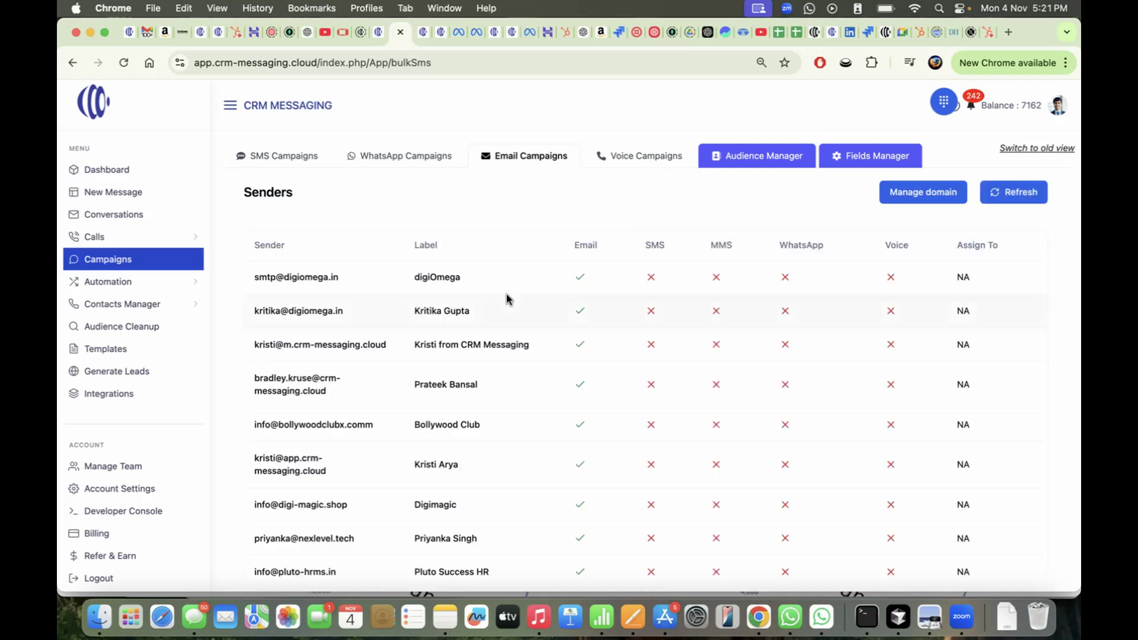
{"action": "scroll", "coordinate": [374, 307], "scroll_direction": "down", "scroll_amount": 1}
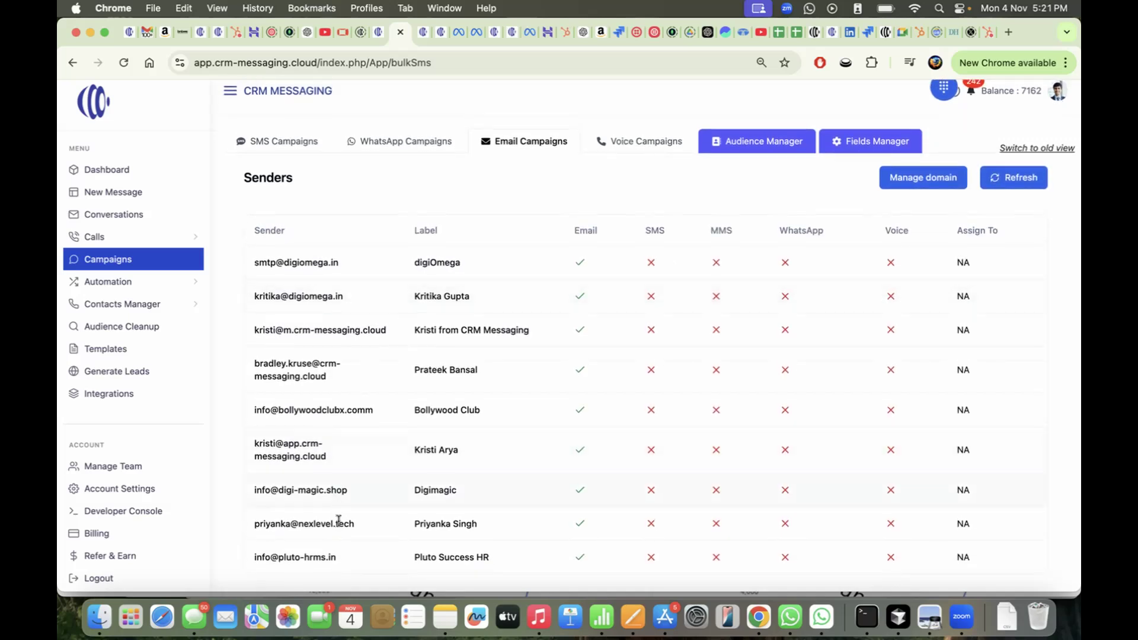
{"action": "scroll", "coordinate": [414, 410], "scroll_direction": "up", "scroll_amount": 1}
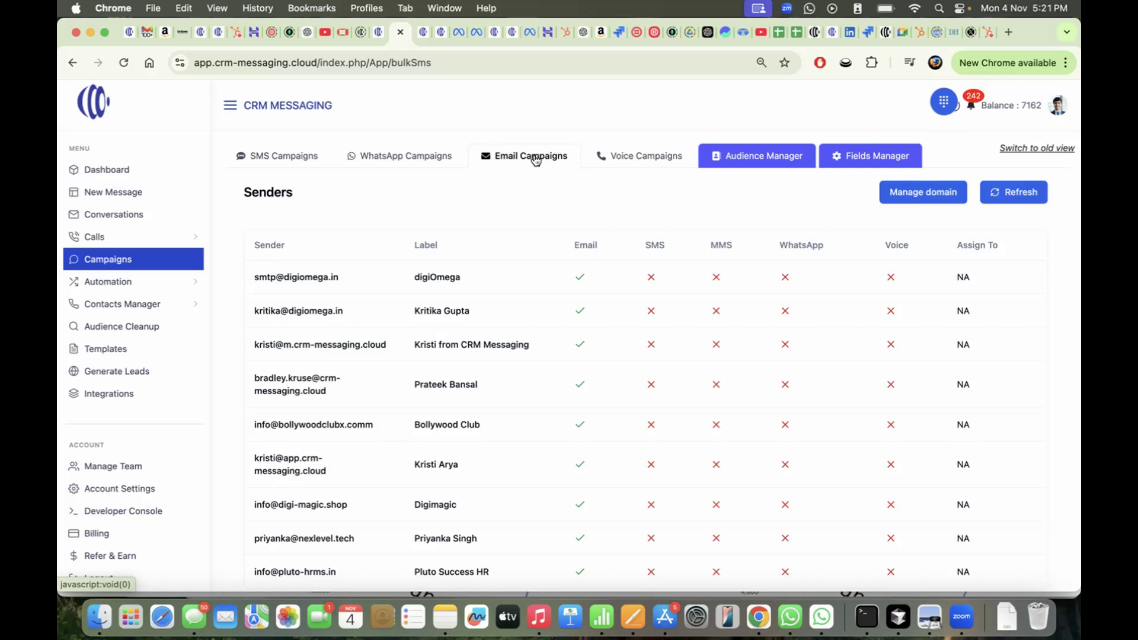
{"action": "left_click", "coordinate": [535, 160]}
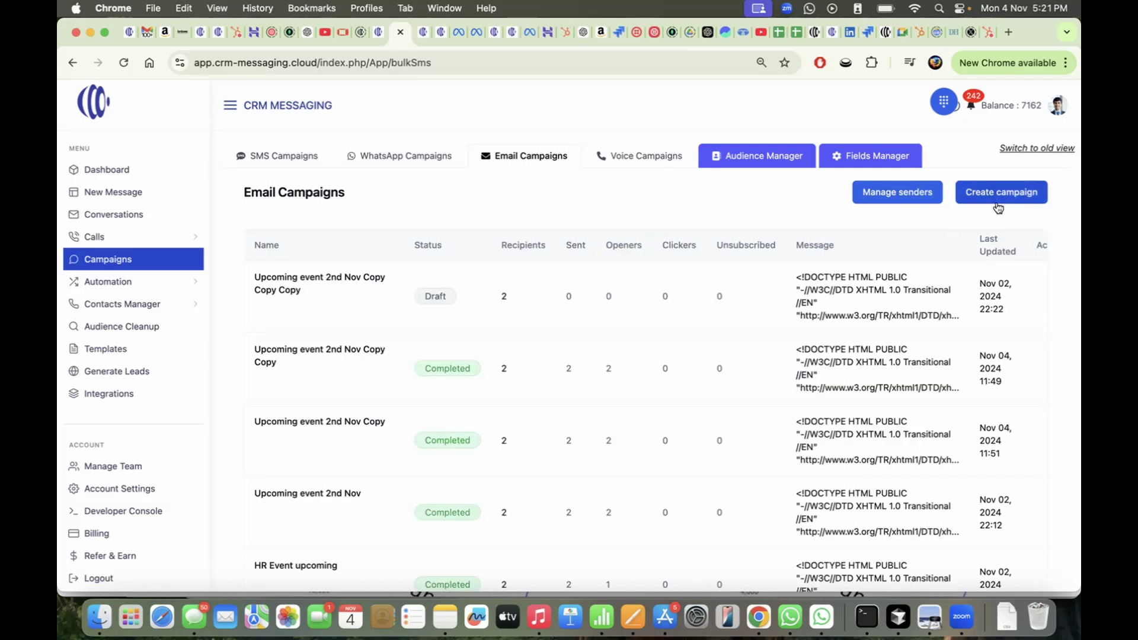
{"action": "left_click", "coordinate": [1000, 192]}
Name the campaign 'Hubspot Email campaign', pick the sender and address it to All Contact
{"action": "left_click", "coordinate": [351, 299]}
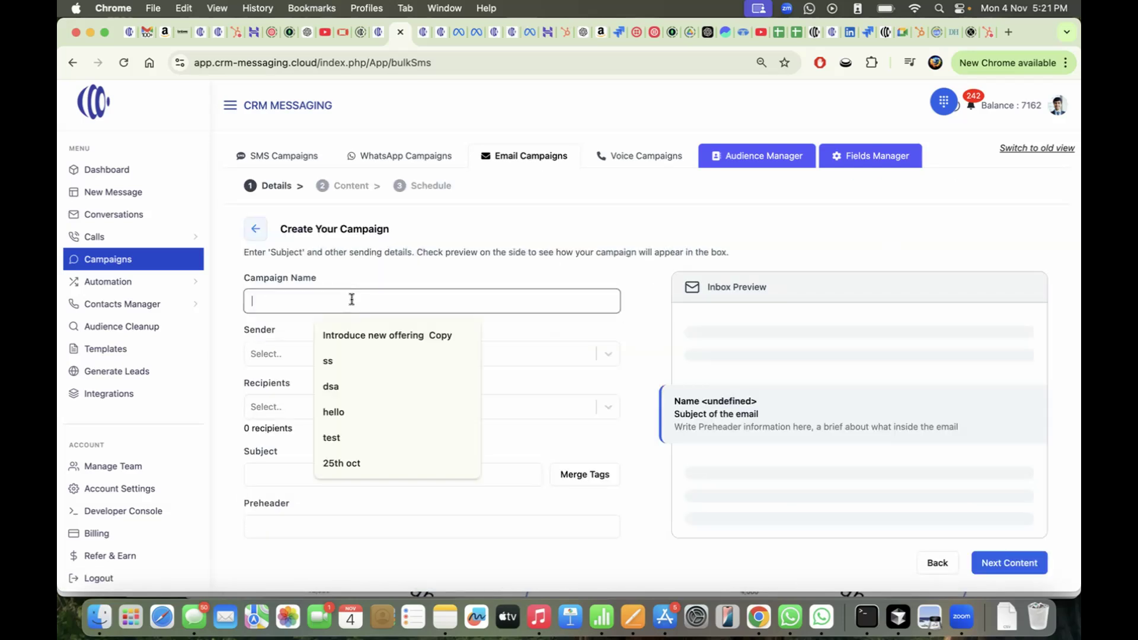
{"action": "type", "text": "Hubspot"}
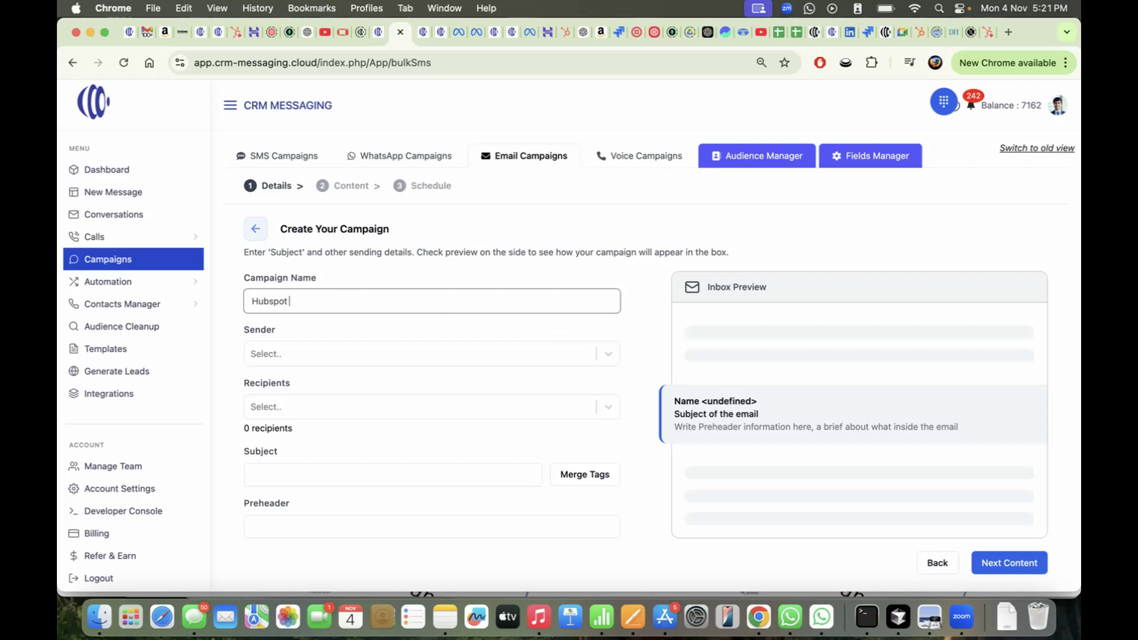
{"action": "type", "text": " Email campaign"}
{"action": "left_click", "coordinate": [317, 352]}
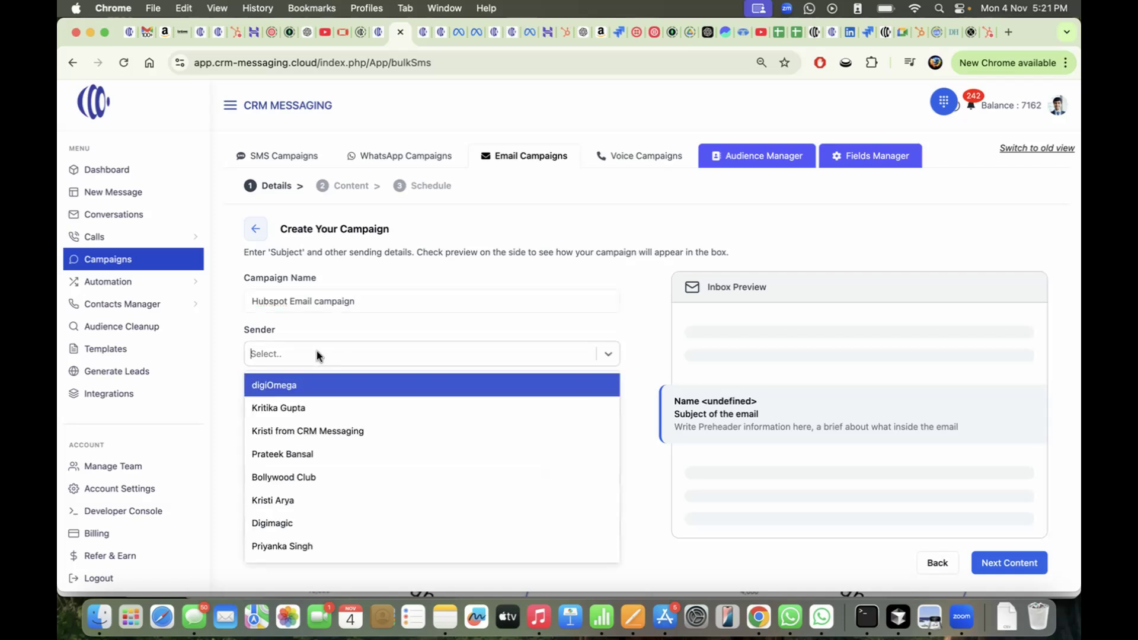
{"action": "left_click", "coordinate": [308, 498]}
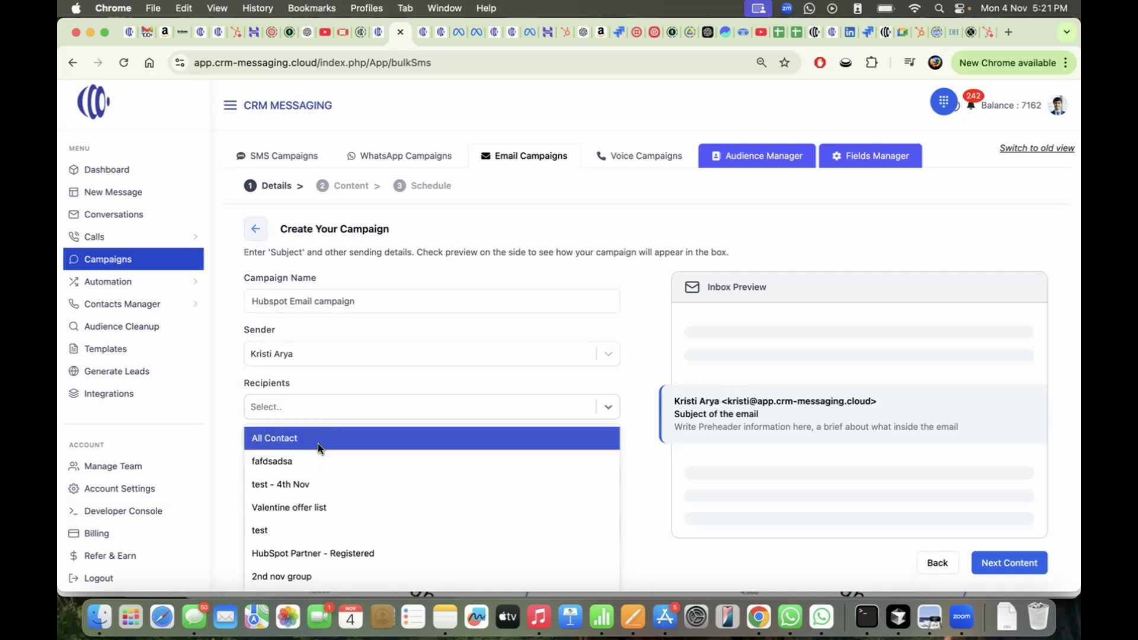
{"action": "left_click", "coordinate": [283, 438]}
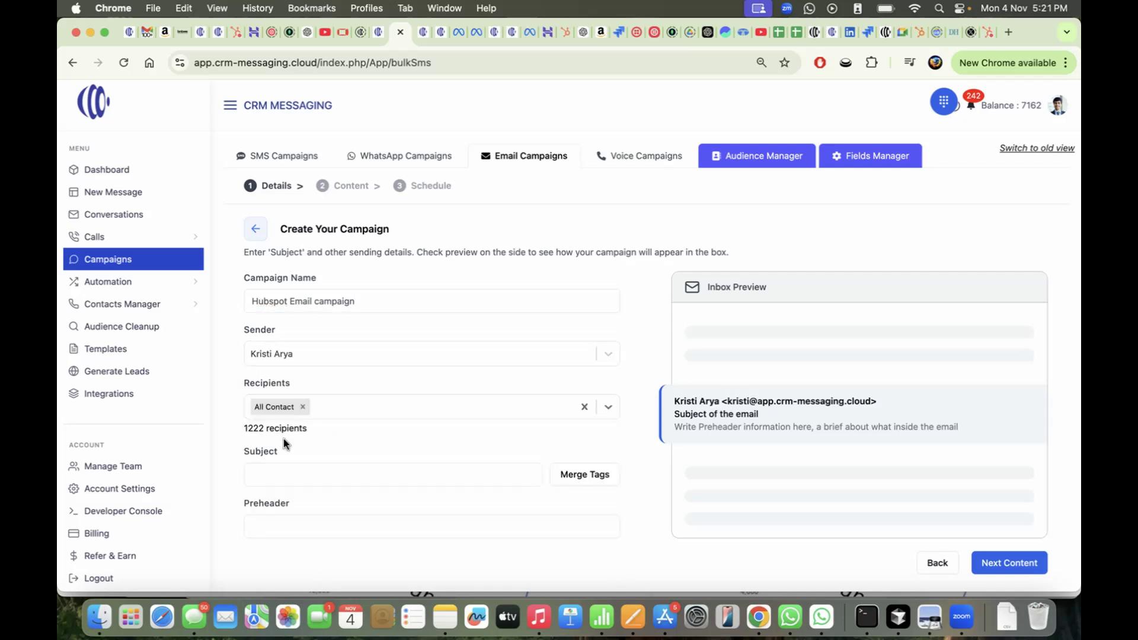
{"action": "scroll", "coordinate": [273, 432], "scroll_direction": "down", "scroll_amount": 1}
Set subject 'Hello from Buzzmailer' and preheader 'welcome to b', then continue to content
{"action": "left_click", "coordinate": [296, 452]}
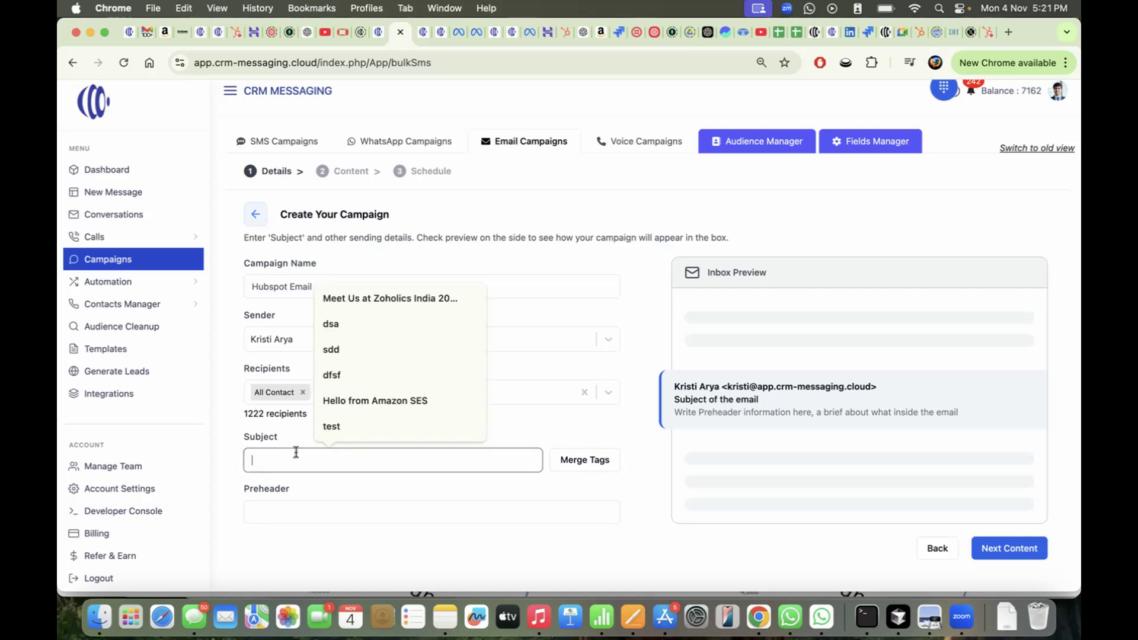
{"action": "type", "text": "Hell"}
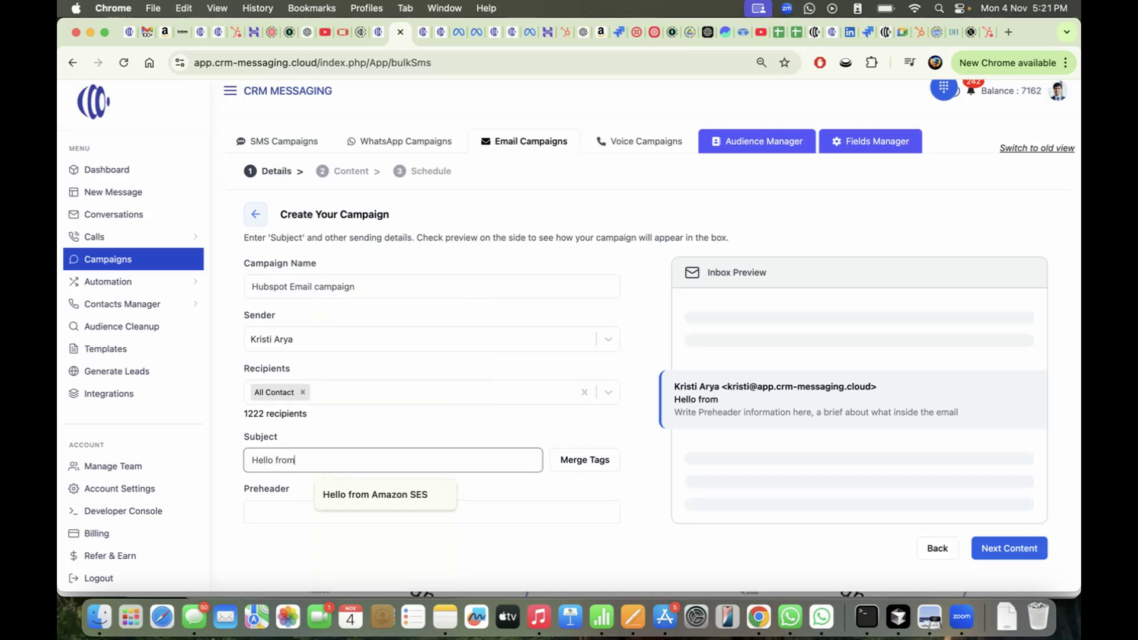
{"action": "type", "text": "o from"}
{"action": "type", "text": "Buzzmailer"}
{"action": "key", "text": "Tab"}
{"action": "type", "text": "welcome to b"}
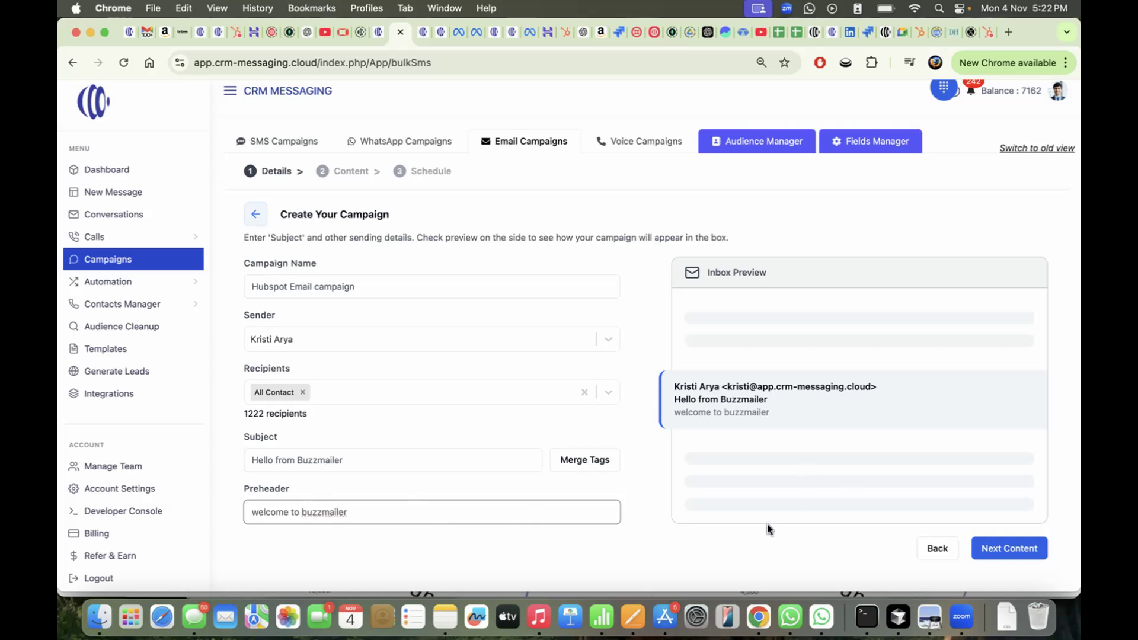
{"action": "left_click", "coordinate": [1032, 540]}
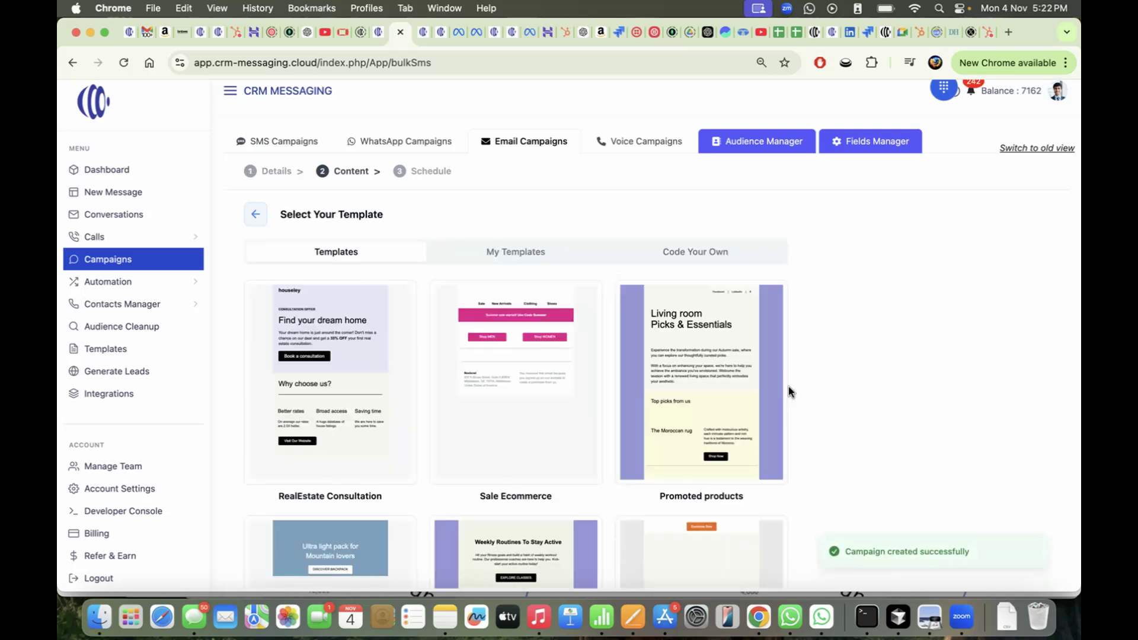
Look over the templates and Code Your Own options, then open the Podcast template
{"action": "scroll", "coordinate": [572, 368], "scroll_direction": "down", "scroll_amount": 7}
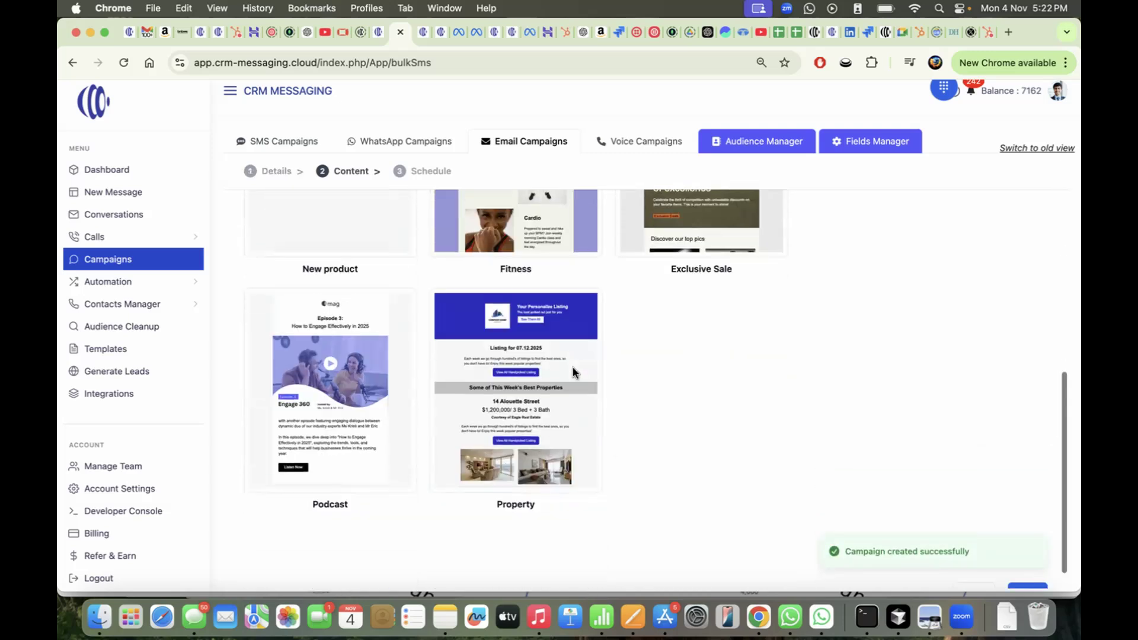
{"action": "scroll", "coordinate": [572, 367], "scroll_direction": "up", "scroll_amount": 7}
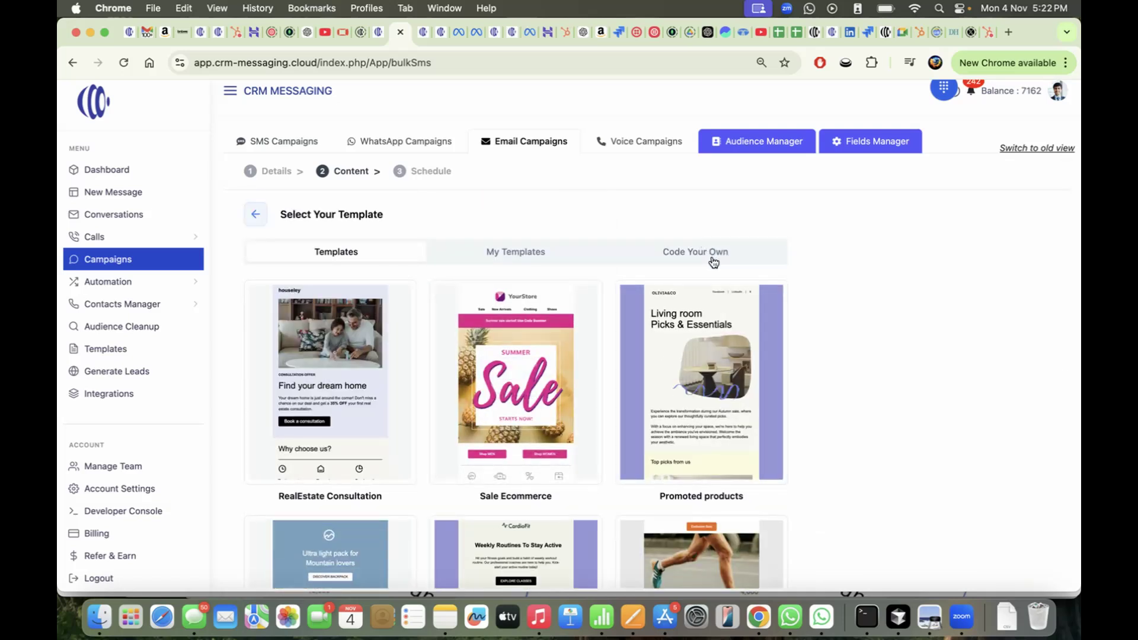
{"action": "left_click", "coordinate": [713, 263]}
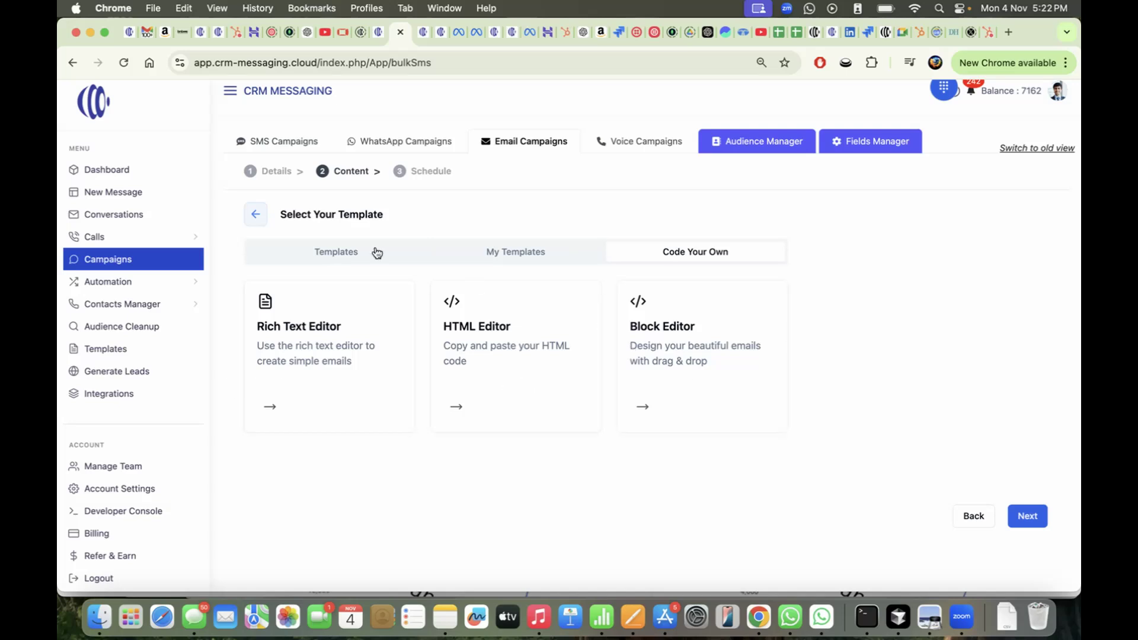
{"action": "left_click", "coordinate": [325, 251]}
{"action": "scroll", "coordinate": [372, 436], "scroll_direction": "down", "scroll_amount": 10}
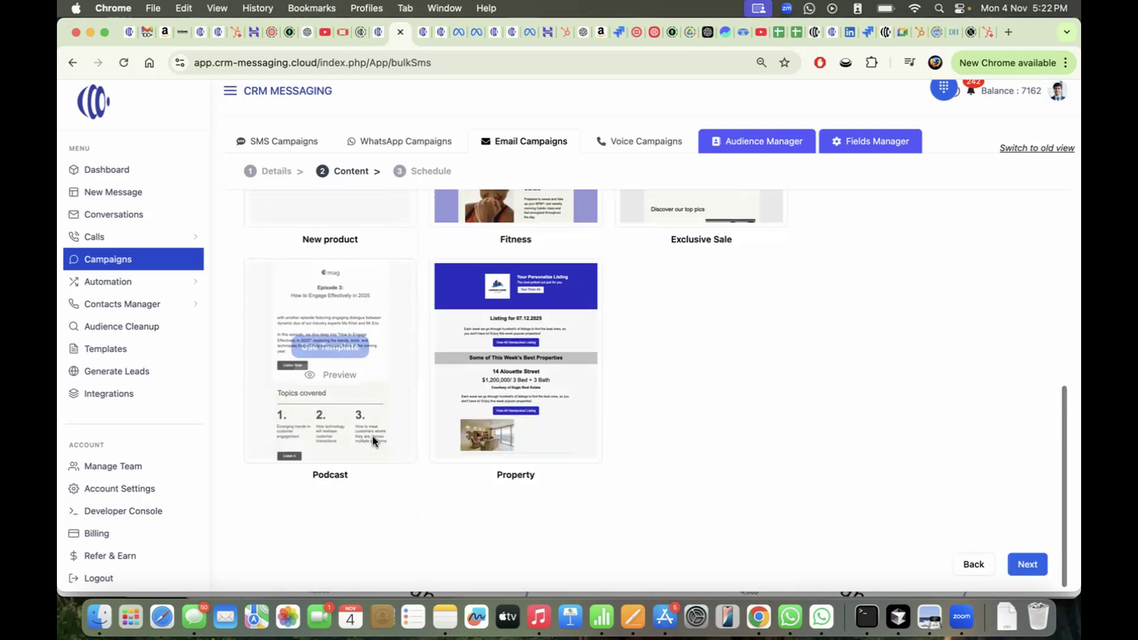
{"action": "left_click", "coordinate": [327, 356]}
{"action": "scroll", "coordinate": [960, 305], "scroll_direction": "up", "scroll_amount": 10}
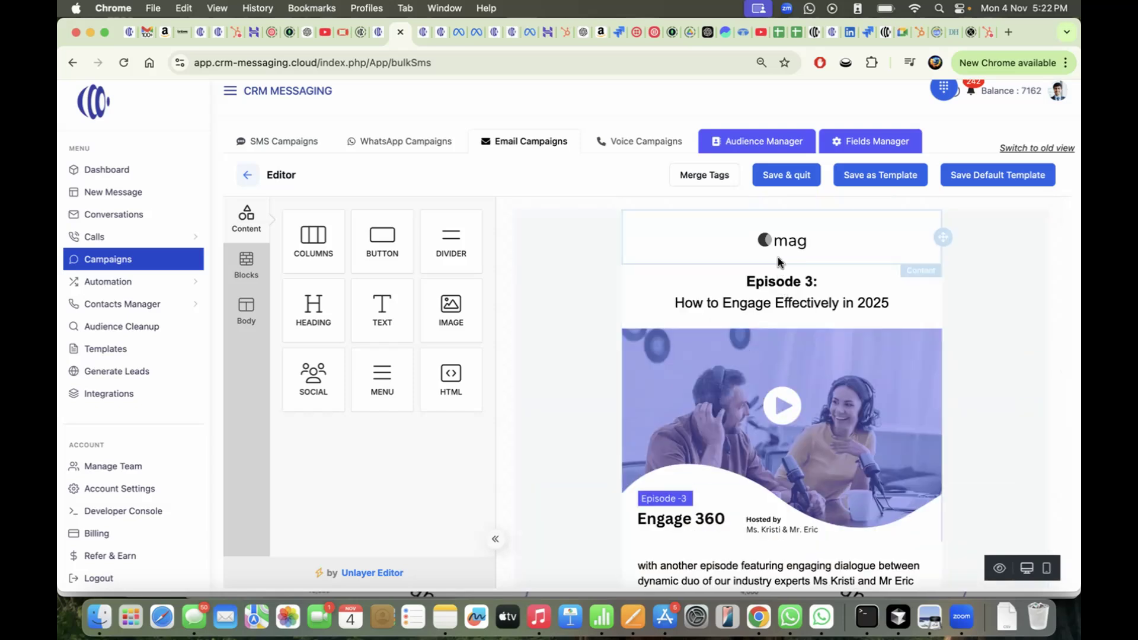
Scroll through the Podcast email in the editor to review its content
{"action": "scroll", "coordinate": [798, 455], "scroll_direction": "down", "scroll_amount": 10}
{"action": "scroll", "coordinate": [798, 455], "scroll_direction": "up", "scroll_amount": 10}
{"action": "scroll", "coordinate": [996, 395], "scroll_direction": "down", "scroll_amount": 10}
{"action": "scroll", "coordinate": [996, 395], "scroll_direction": "up", "scroll_amount": 10}
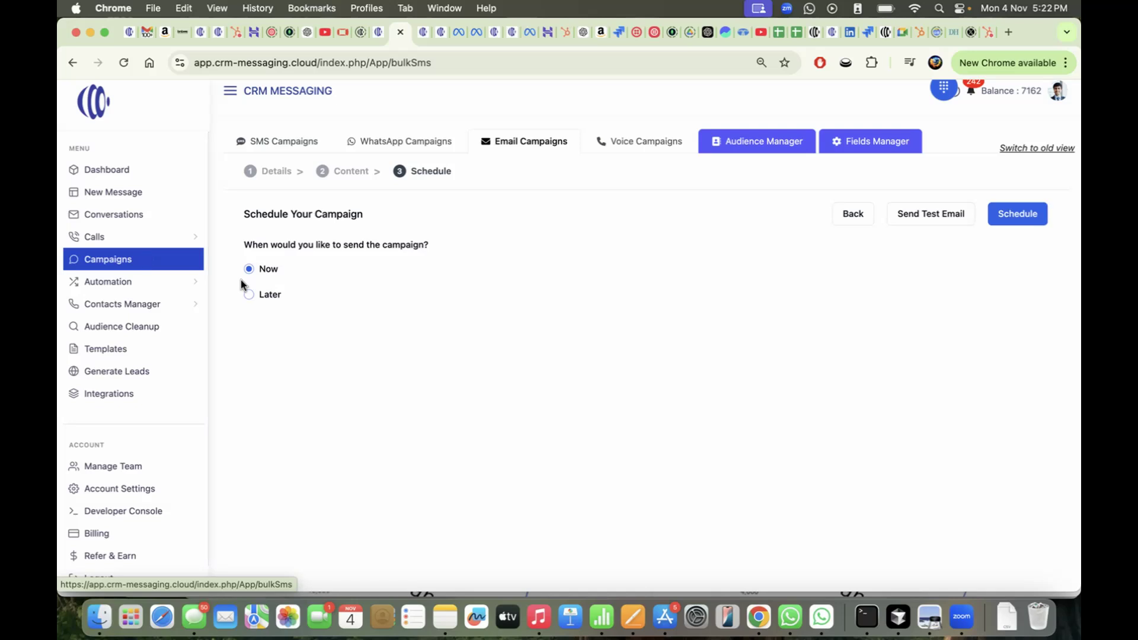
Schedule the Hubspot Email campaign to send Later, and dismiss the Send Test Email form without sending
{"action": "left_click", "coordinate": [250, 295]}
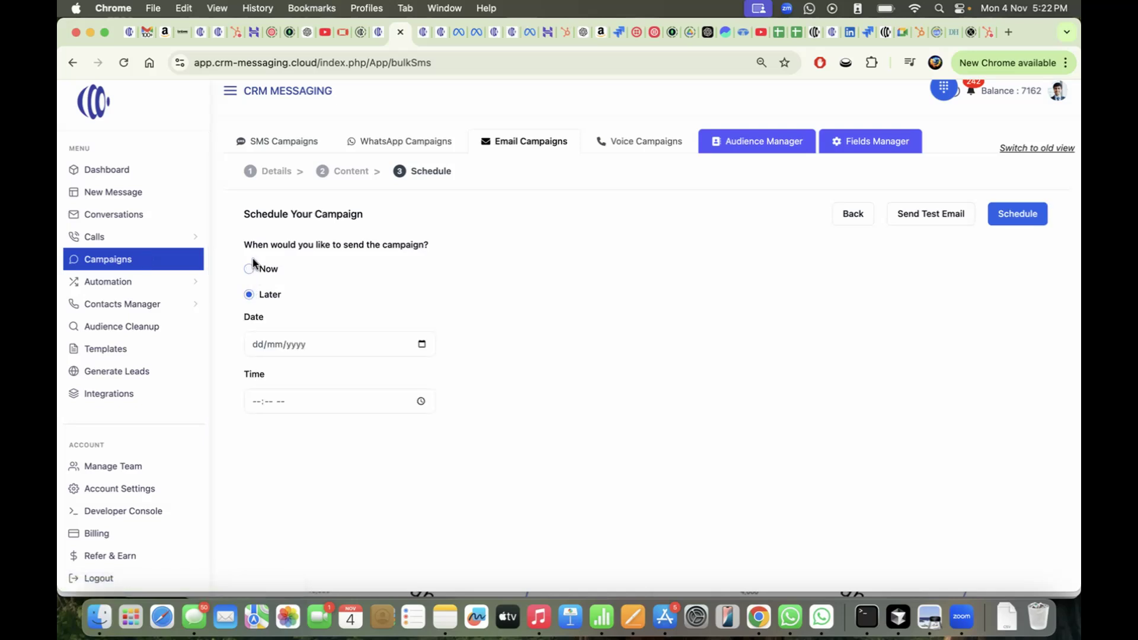
{"action": "left_click", "coordinate": [249, 269]}
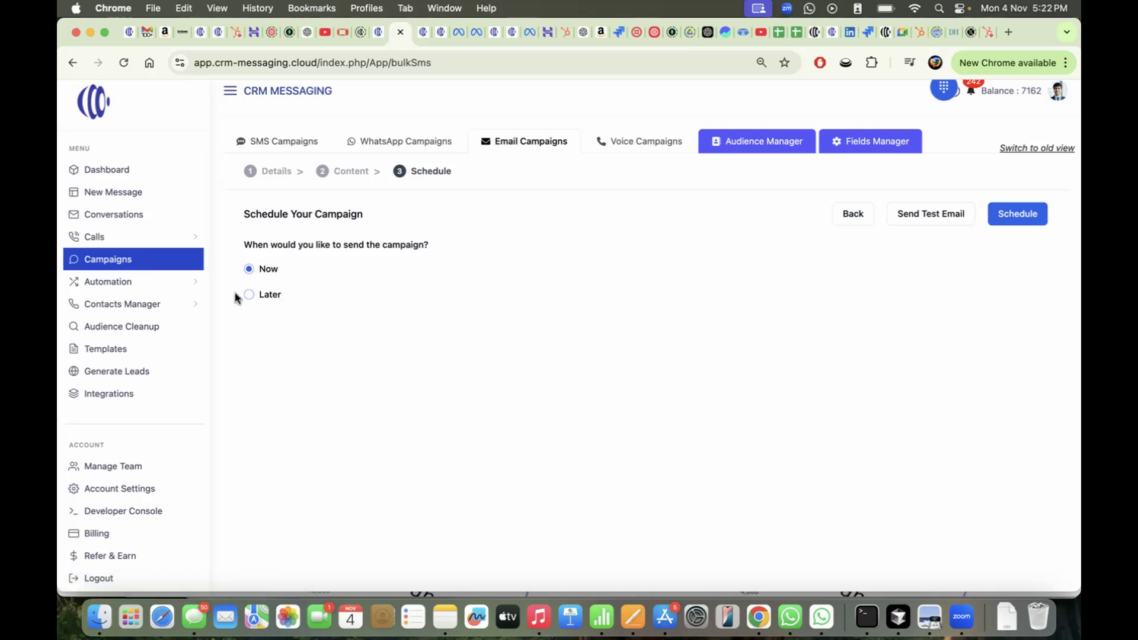
{"action": "left_click", "coordinate": [248, 296]}
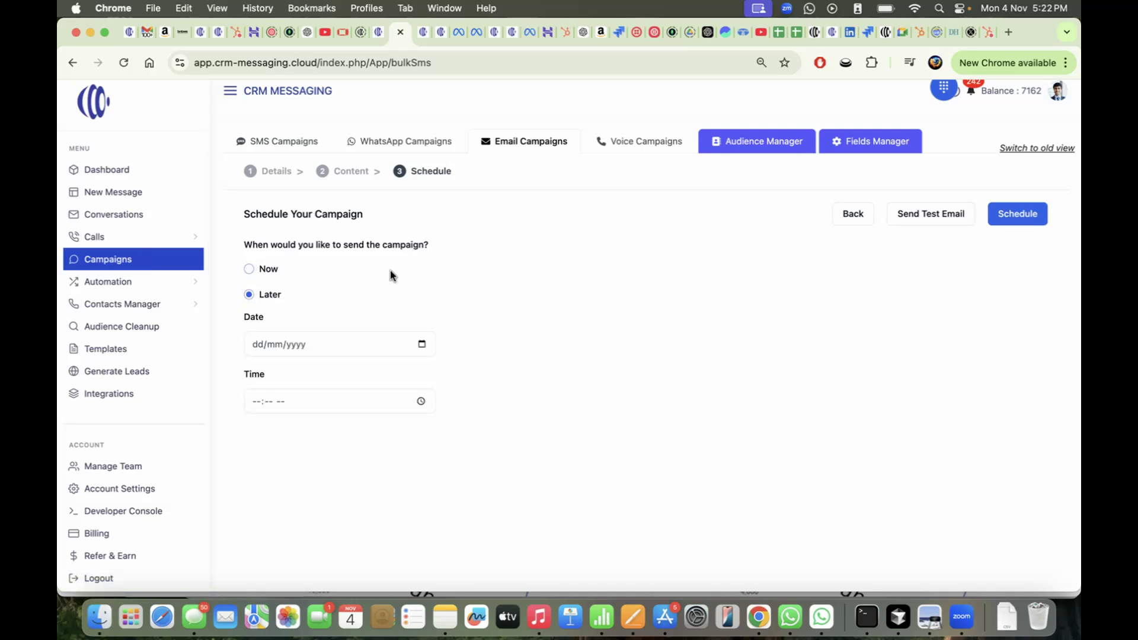
{"action": "left_click", "coordinate": [911, 215]}
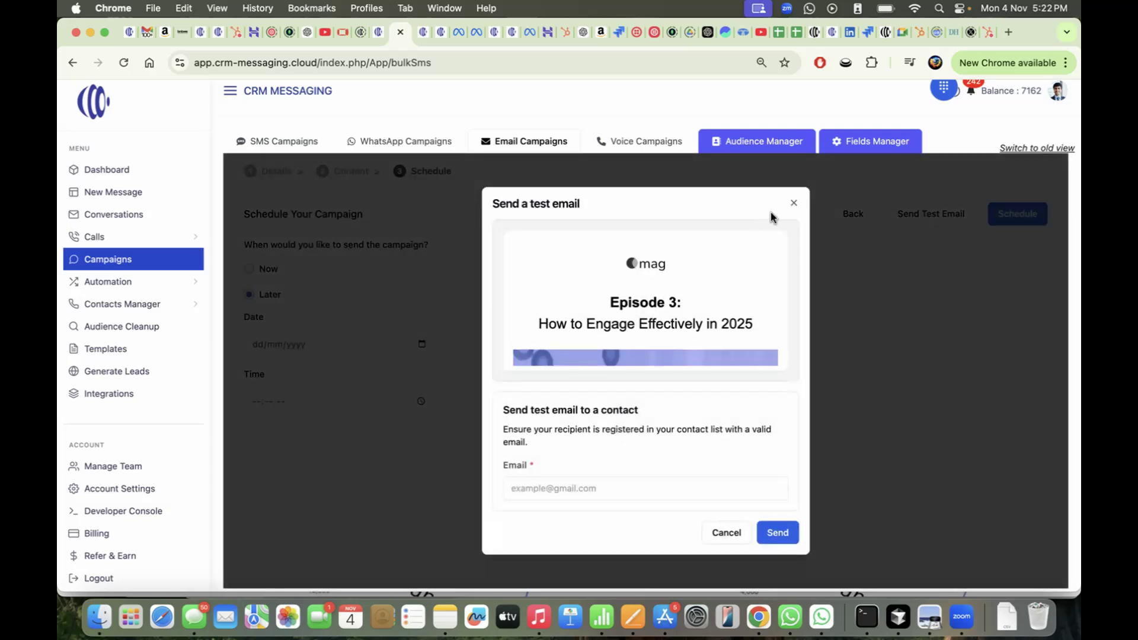
{"action": "left_click", "coordinate": [795, 205]}
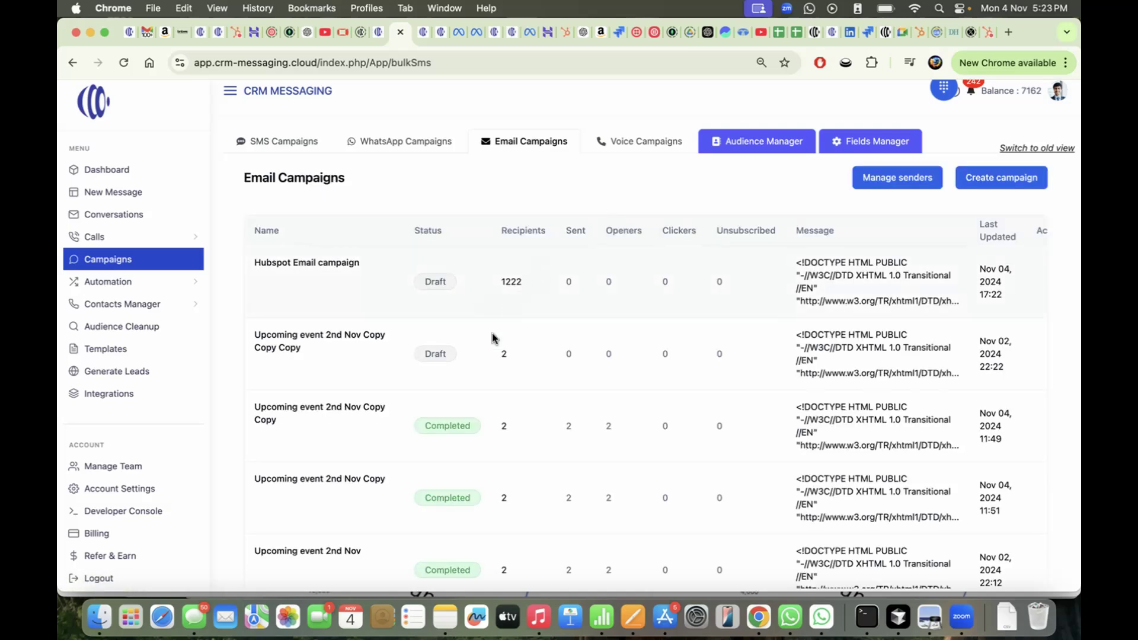
Scroll through the Email Campaigns table to review the ten campaigns listed
{"action": "scroll", "coordinate": [492, 337], "scroll_direction": "down", "scroll_amount": 2}
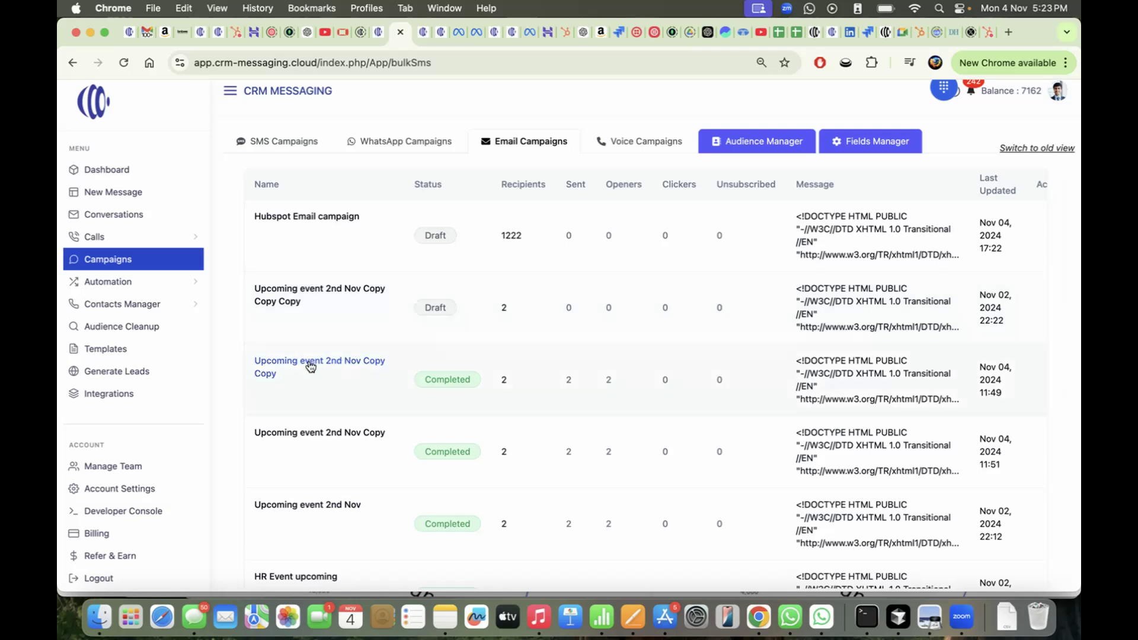
{"action": "scroll", "coordinate": [308, 364], "scroll_direction": "down", "scroll_amount": 8}
{"action": "scroll", "coordinate": [309, 365], "scroll_direction": "up", "scroll_amount": 8}
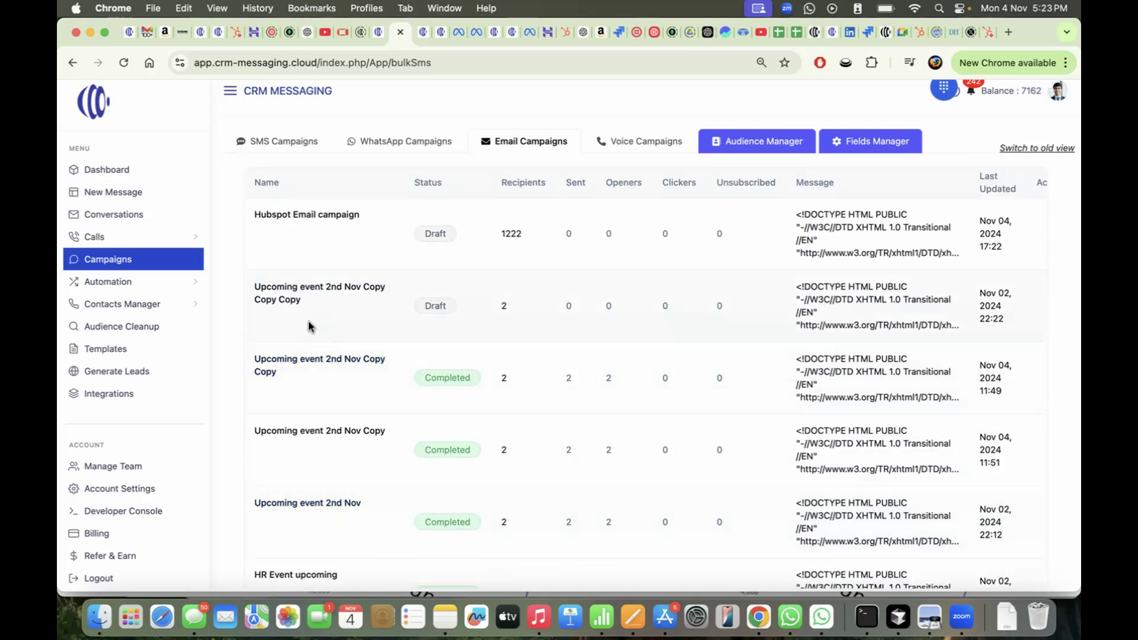
Open analytics for Upcoming event 2nd Nov Copy Copy and compare its Recipients and Performance views
{"action": "left_click", "coordinate": [319, 369]}
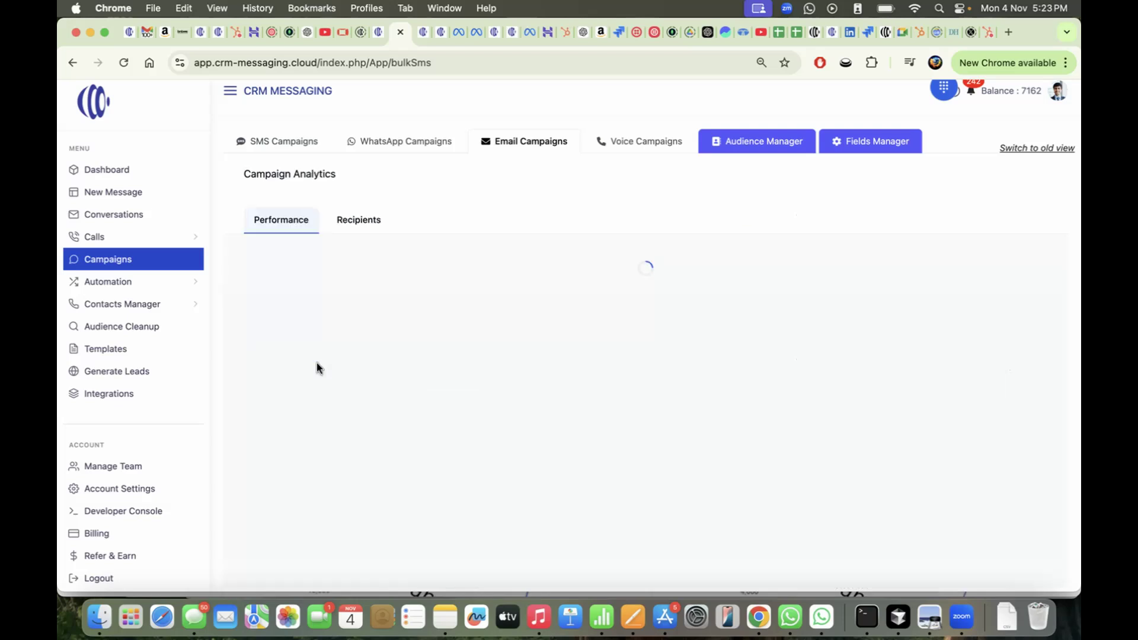
{"action": "scroll", "coordinate": [564, 323], "scroll_direction": "down", "scroll_amount": 3}
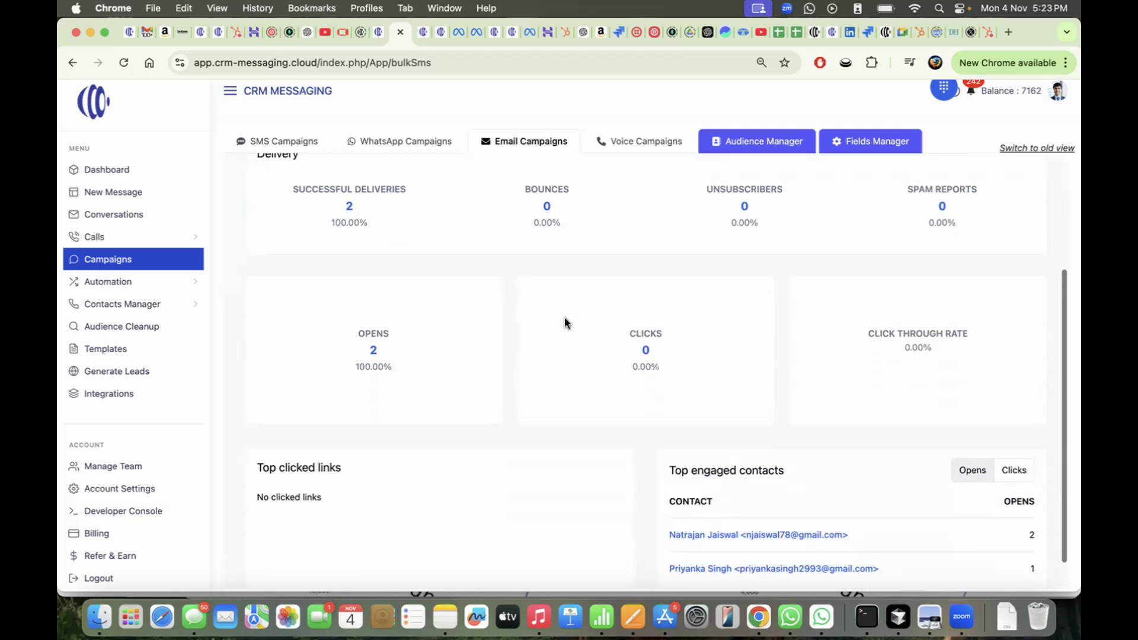
{"action": "scroll", "coordinate": [564, 323], "scroll_direction": "up", "scroll_amount": 3}
{"action": "left_click", "coordinate": [358, 219]}
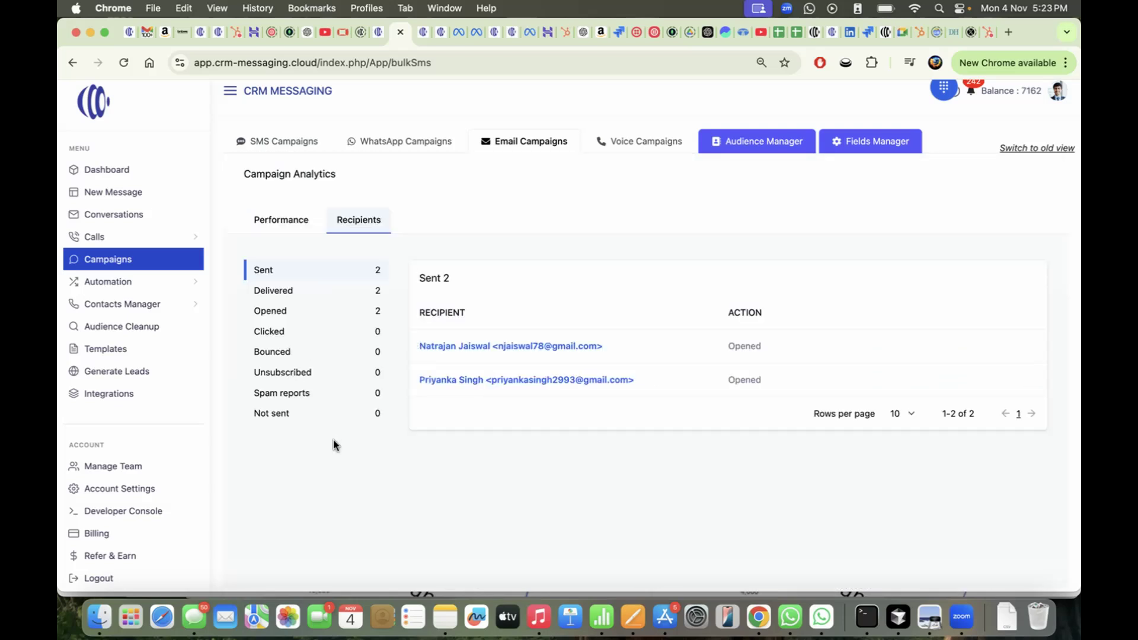
{"action": "left_click", "coordinate": [298, 223]}
Rank top engaged contacts by Clicks, then view the recipient list showing both recipients Opened
{"action": "scroll", "coordinate": [464, 291], "scroll_direction": "down", "scroll_amount": 5}
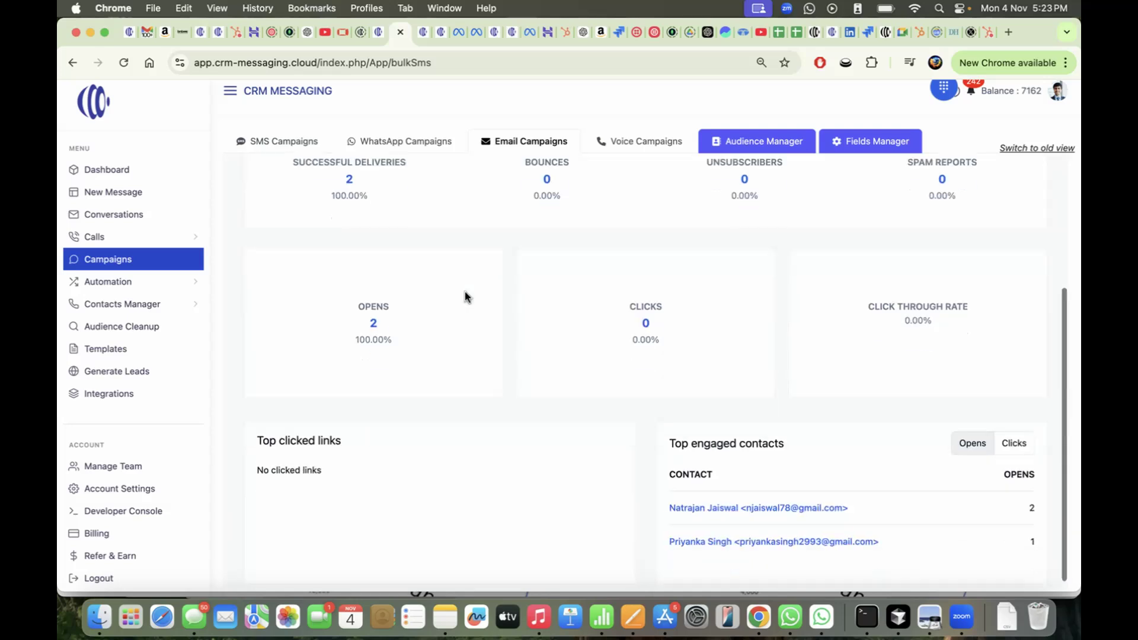
{"action": "left_click", "coordinate": [1013, 434]}
{"action": "scroll", "coordinate": [889, 320], "scroll_direction": "up", "scroll_amount": 1}
{"action": "scroll", "coordinate": [482, 255], "scroll_direction": "up", "scroll_amount": 3}
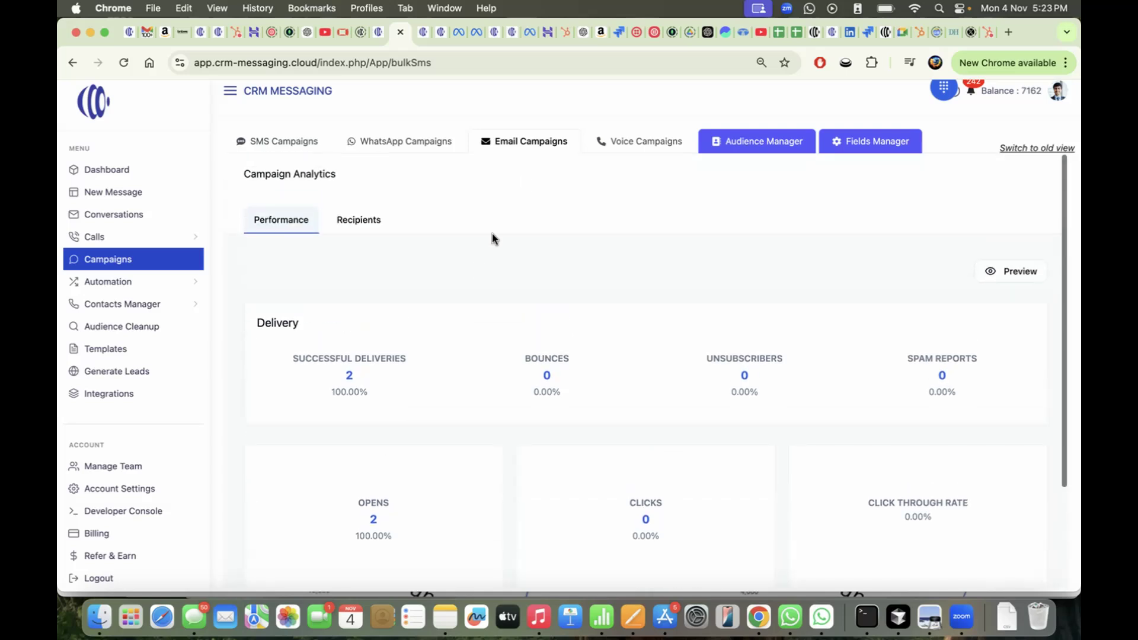
{"action": "left_click", "coordinate": [360, 230]}
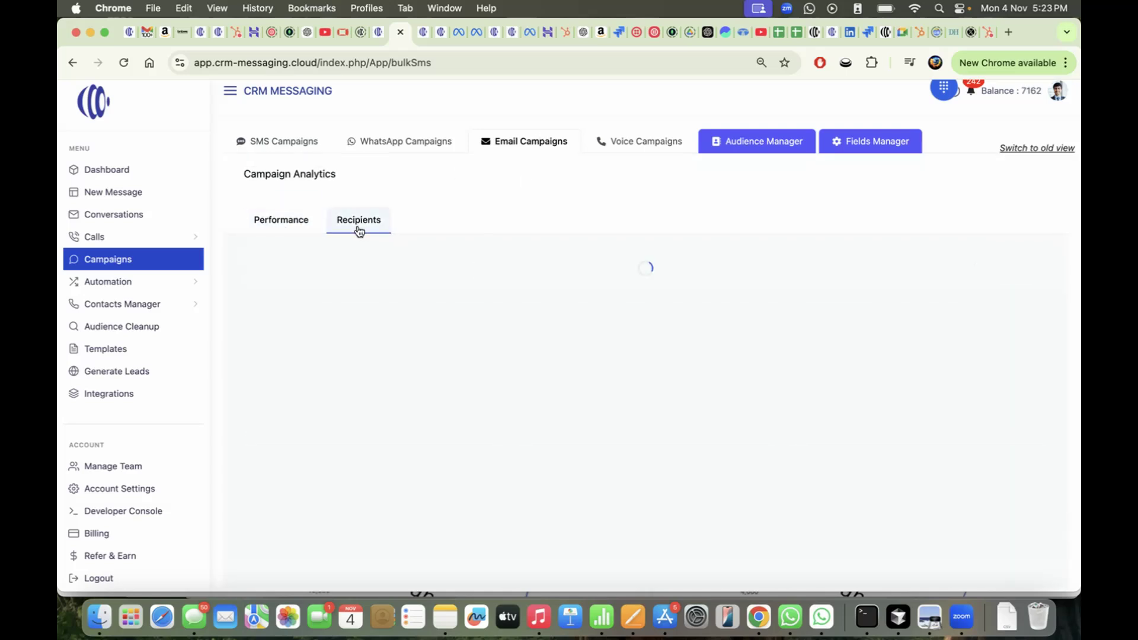